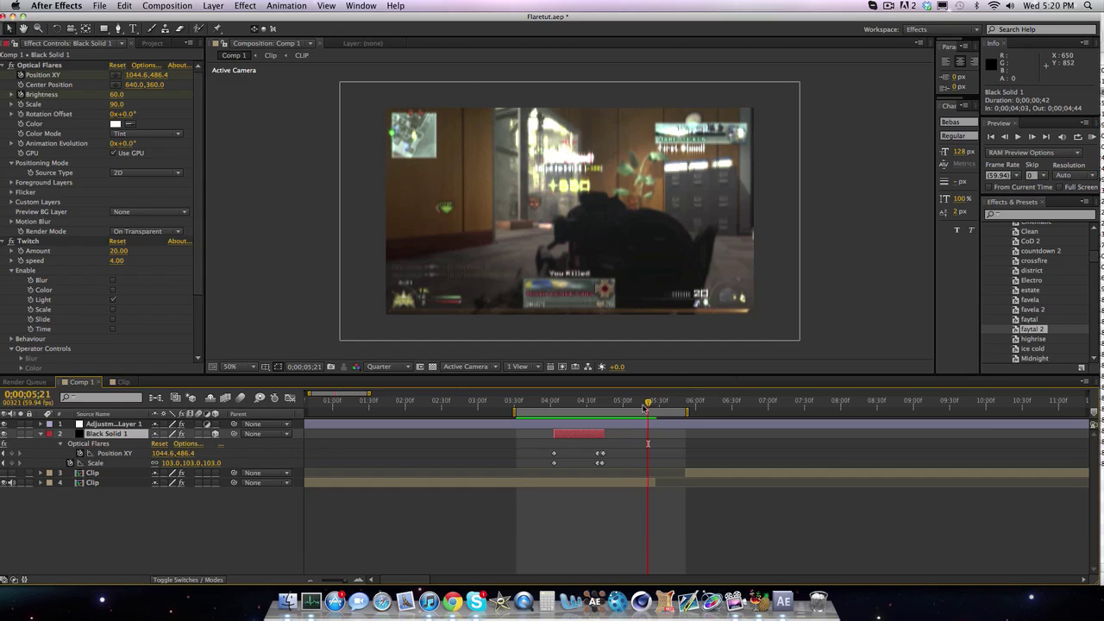
- Scrub Comp 1 back to 4;22, where the flare peaks, then switch to the Clip comp
drag(542, 403, 583, 403)
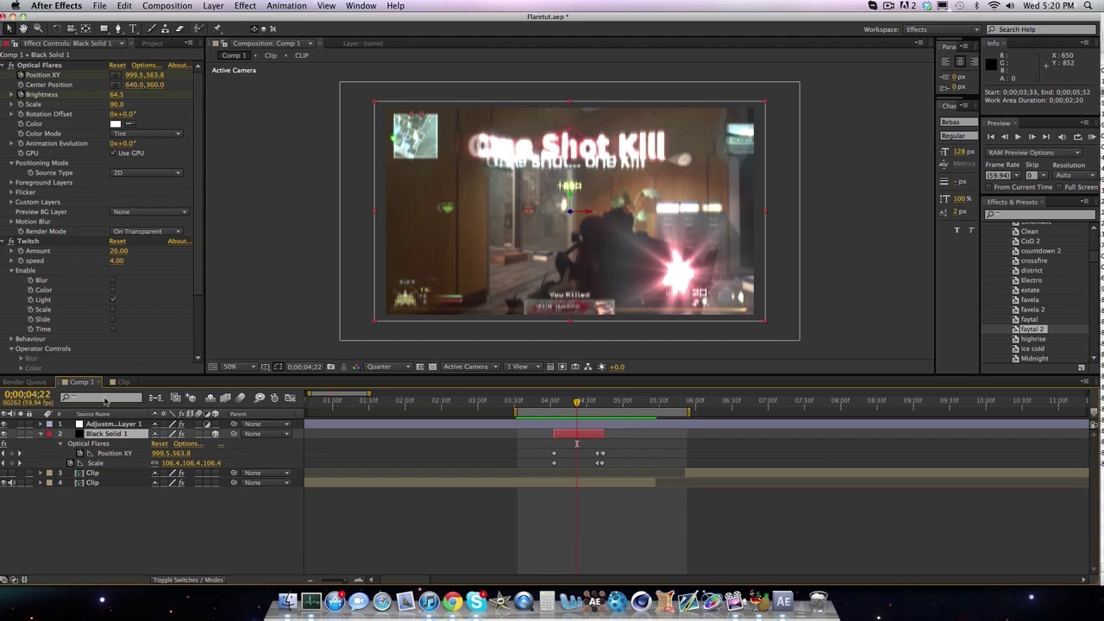
click(123, 381)
- Set the mp3 music layer's Audio Levels to -4 dB at 4;22, then return to Comp 1
click(113, 455)
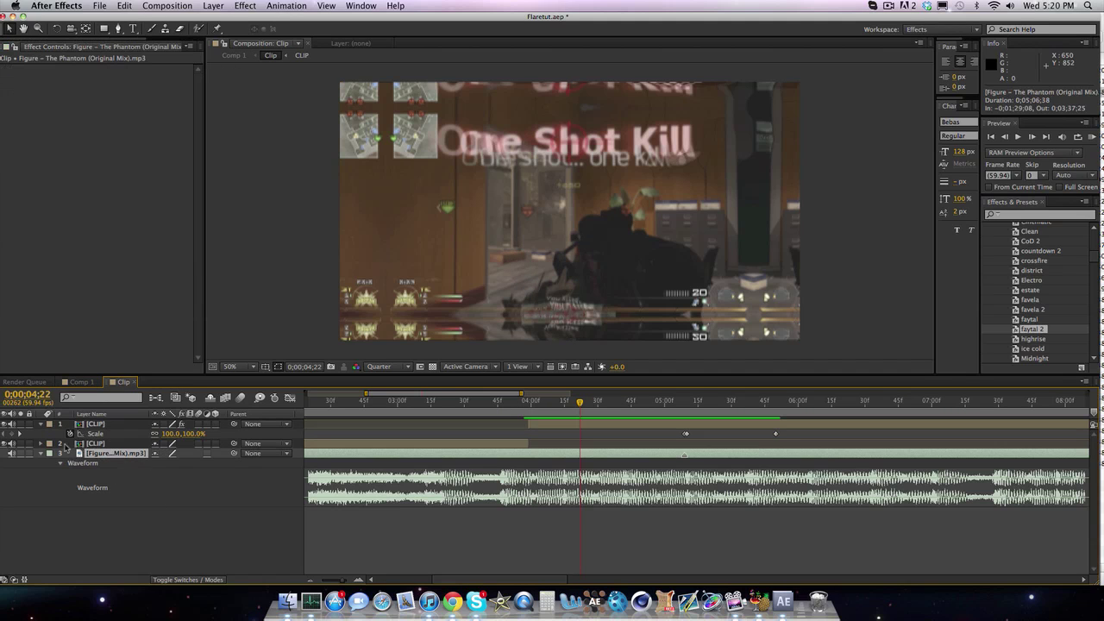
click(48, 455)
click(48, 454)
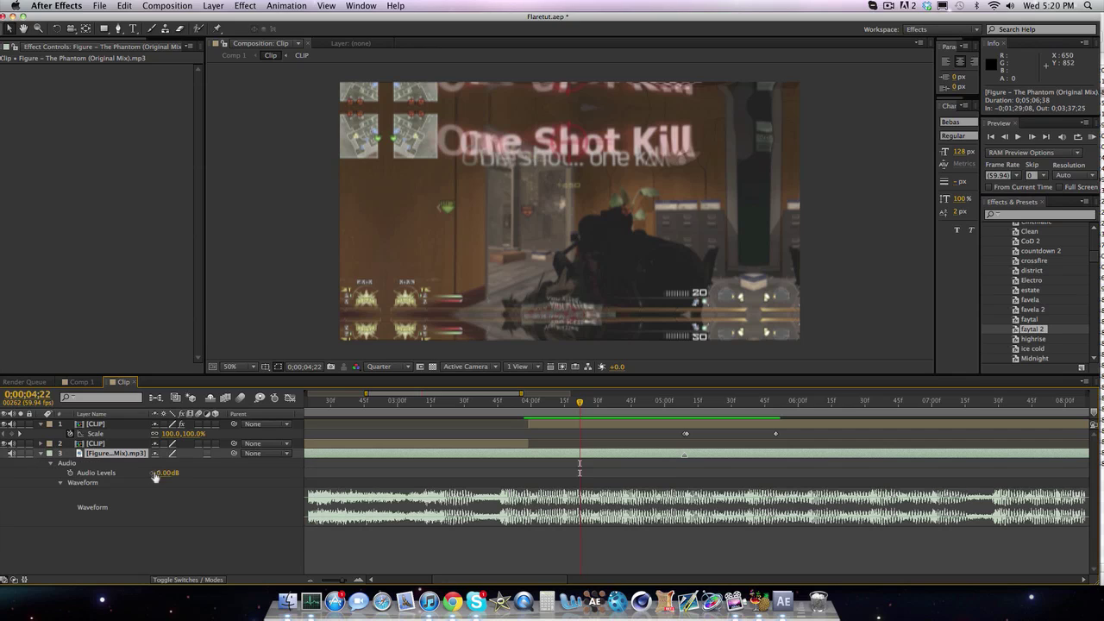
click(169, 473)
text(-4)
key(Return)
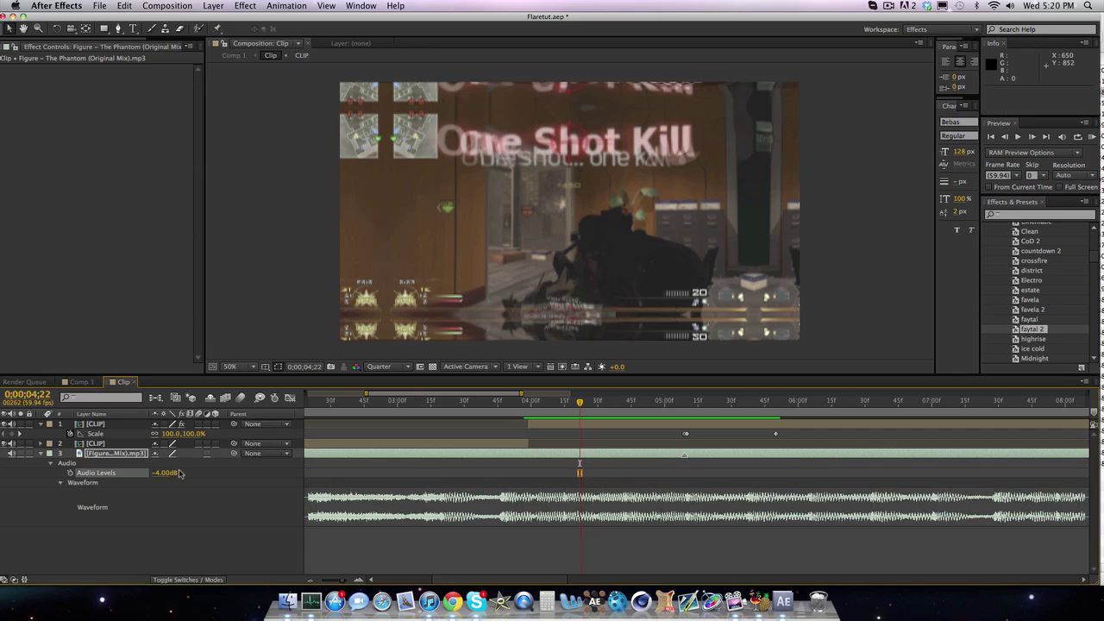
click(84, 382)
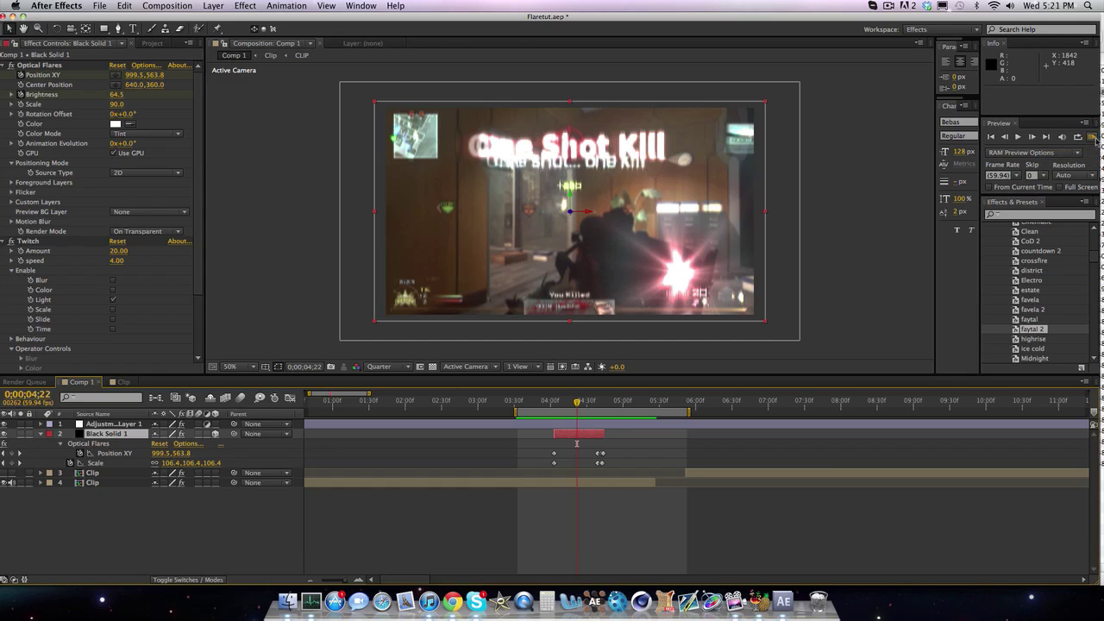
- Collapse the NON MBL CC's and Animation Presets folders, deselect the layer, and RAM-preview Comp 1
scroll(1033, 248, up, 8)
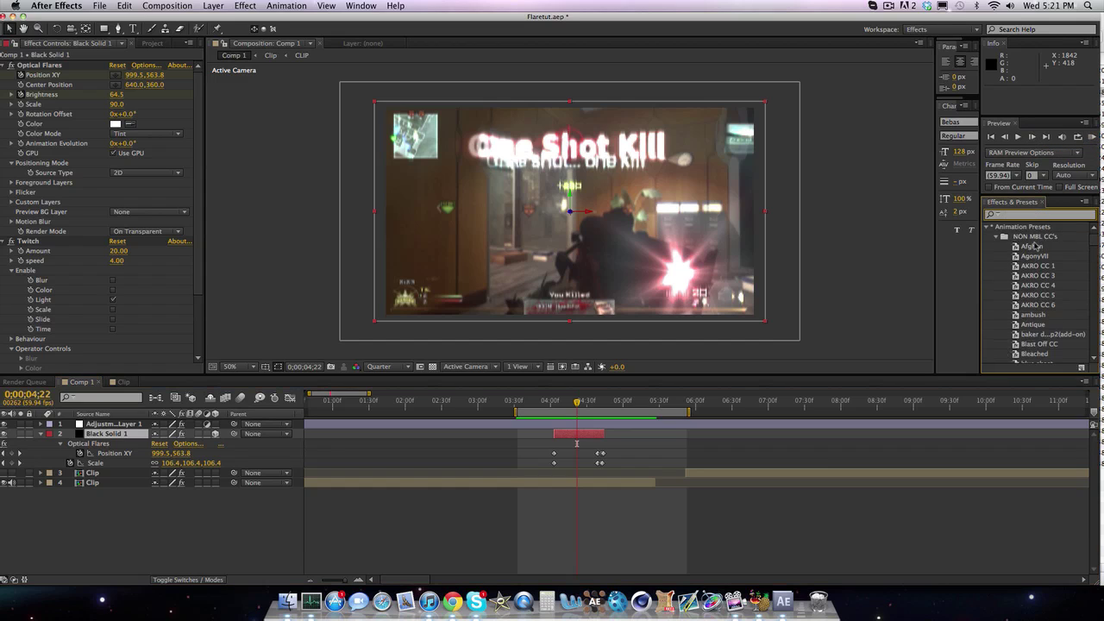
click(998, 240)
click(987, 227)
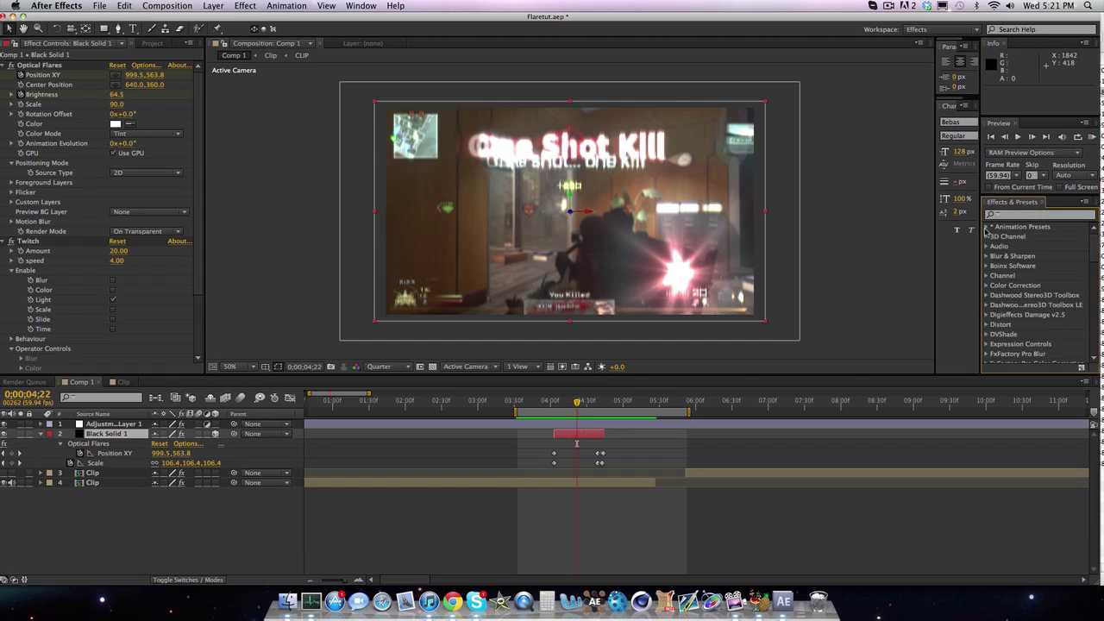
click(880, 250)
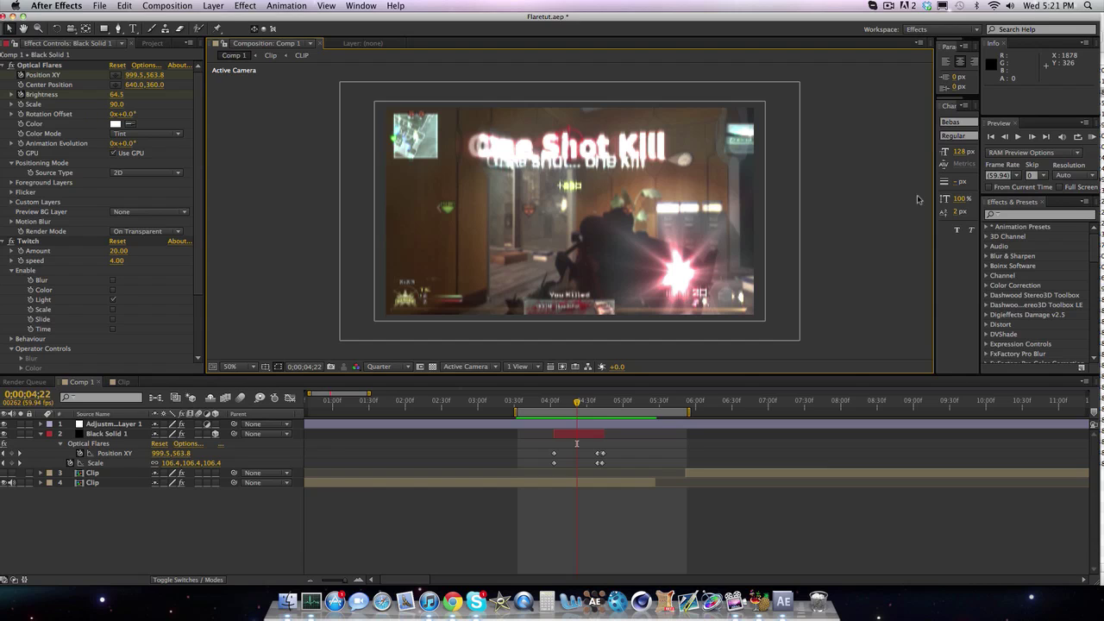
click(1093, 138)
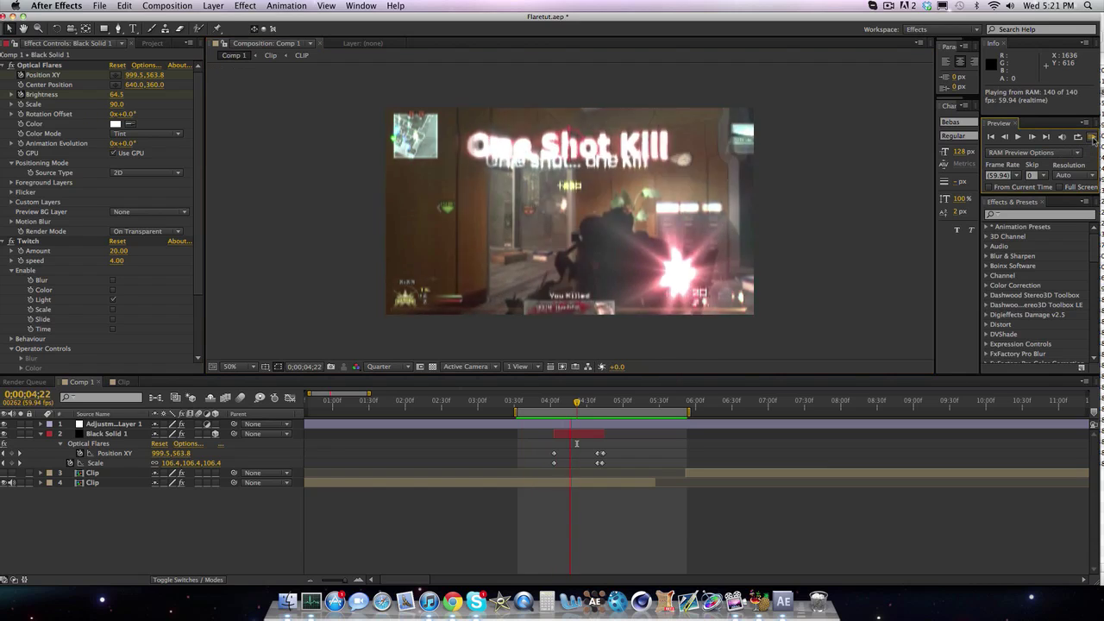
- Play Comp 1 from 4;03, park back at 4;03, and hide Black Solid 1
click(554, 402)
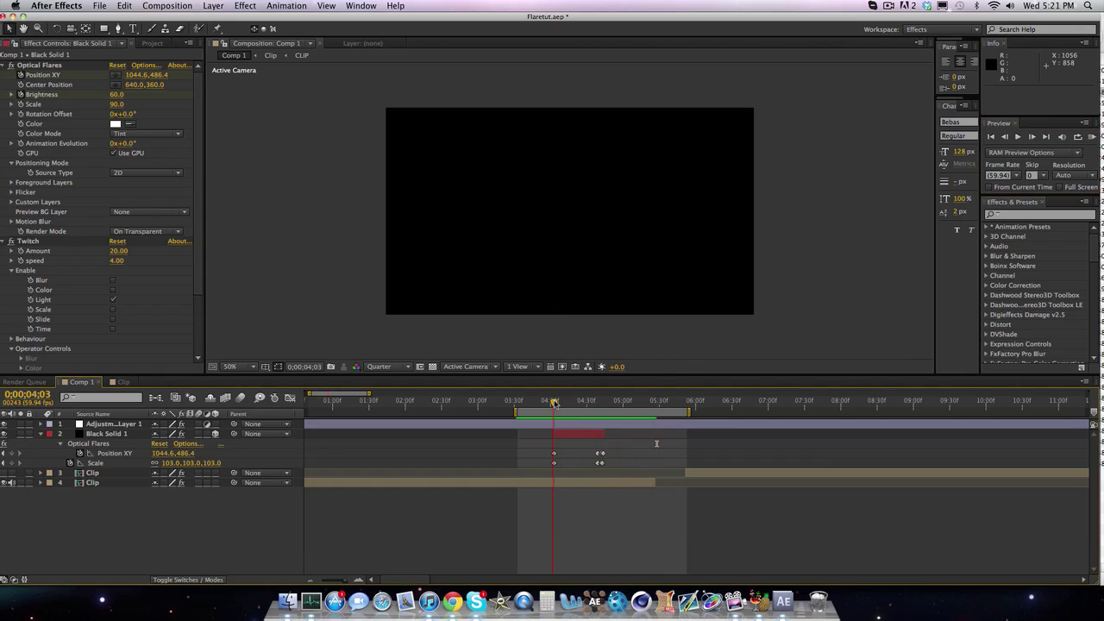
key(space)
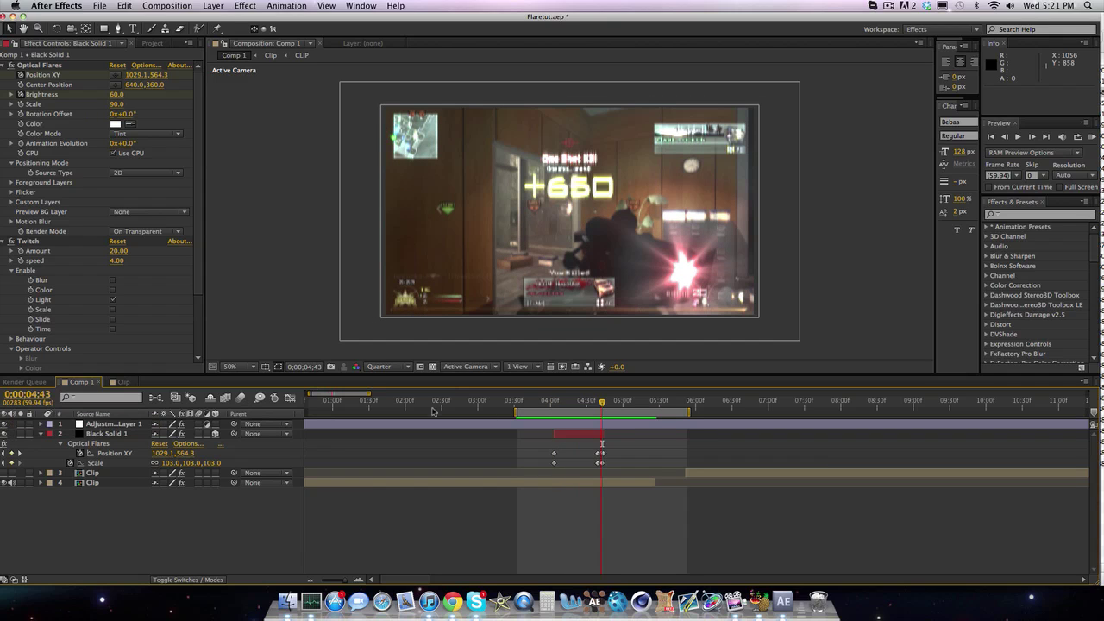
click(554, 402)
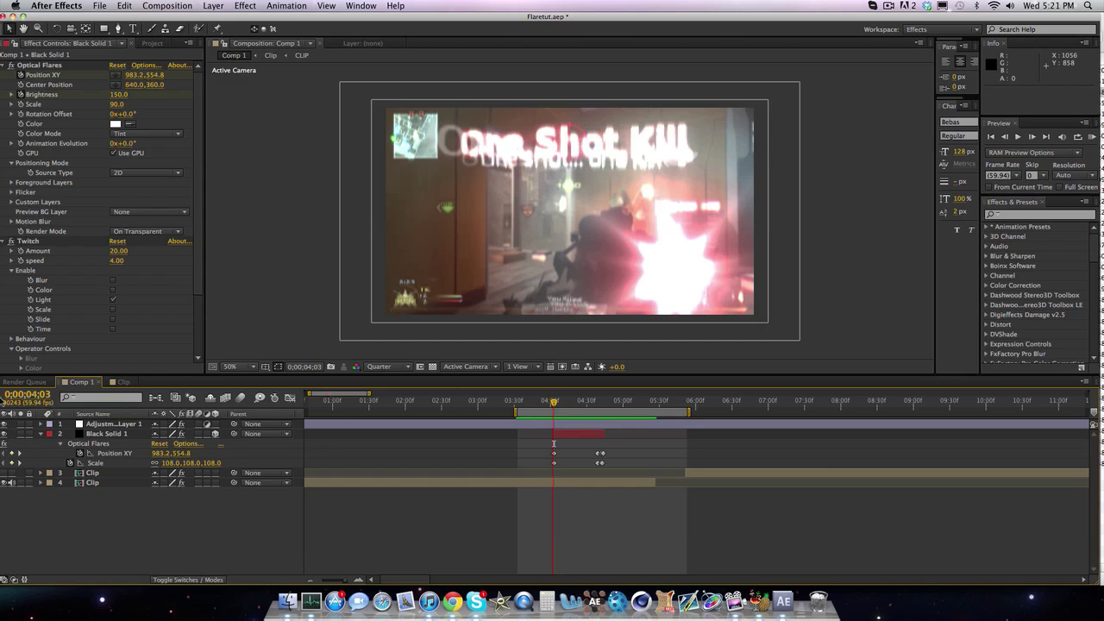
click(4, 433)
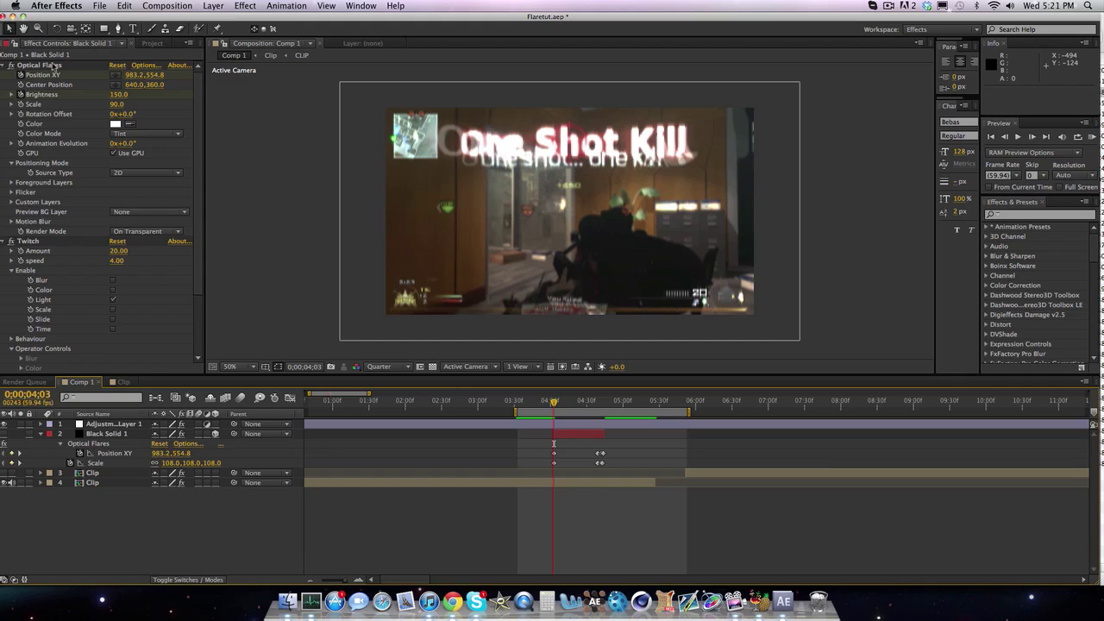
- Create a default black solid, Black Solid 2, and place it below Adjustment Layer 1
click(243, 6)
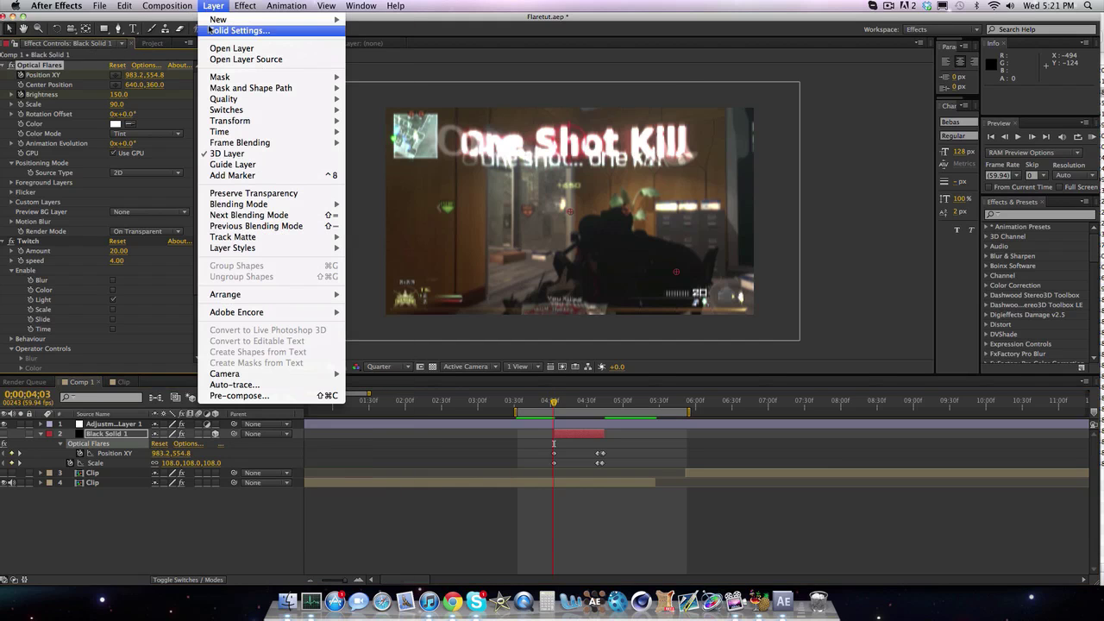
mouse_move(216, 19)
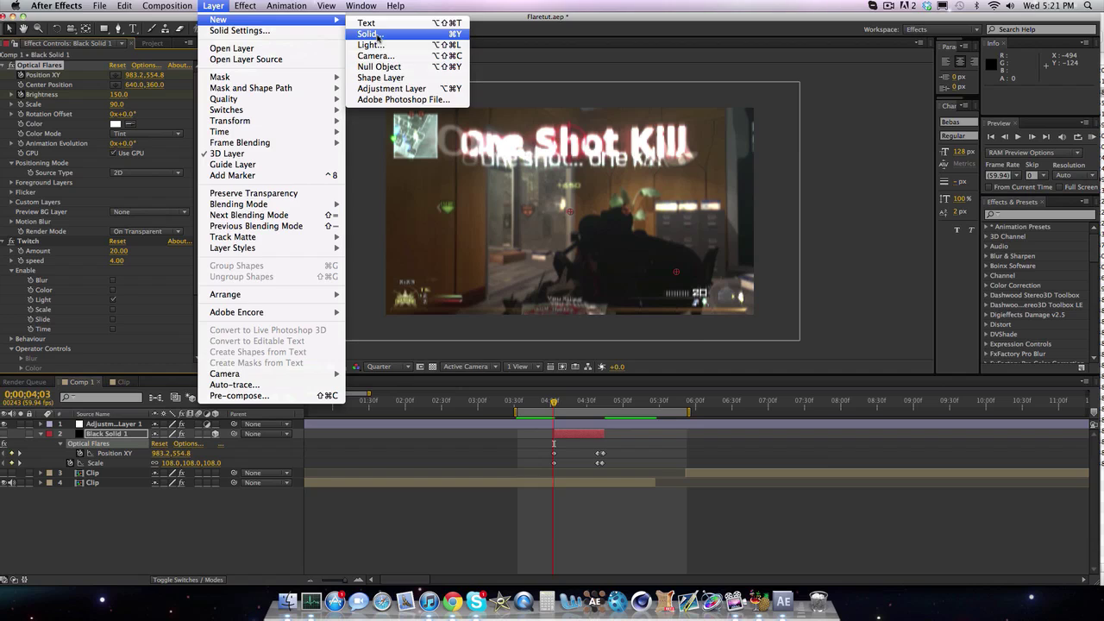
click(377, 35)
click(647, 426)
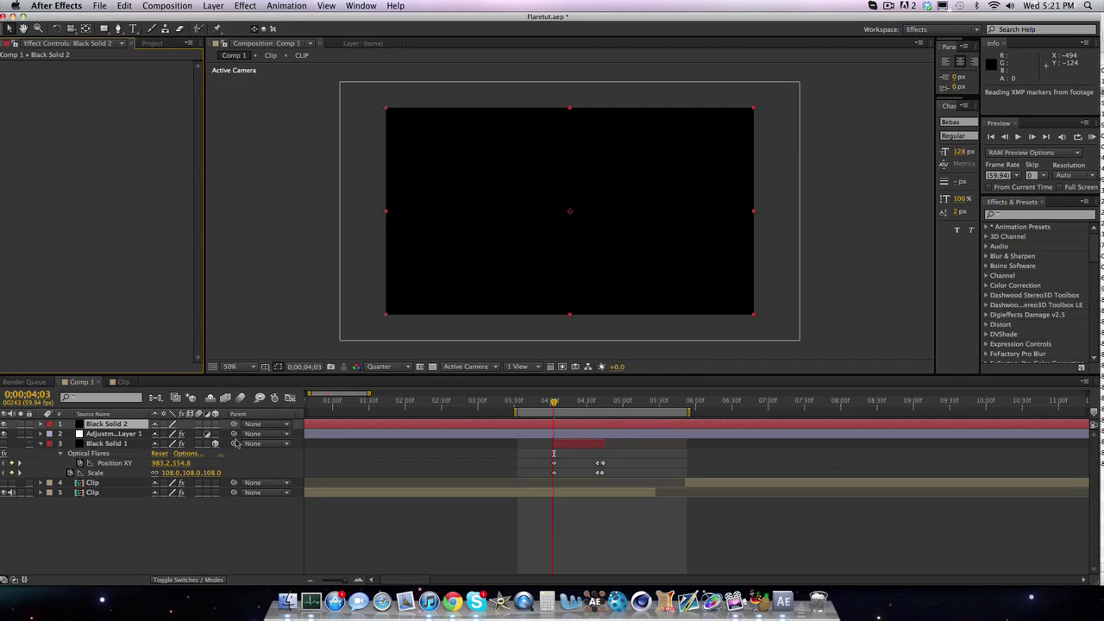
drag(126, 434, 126, 438)
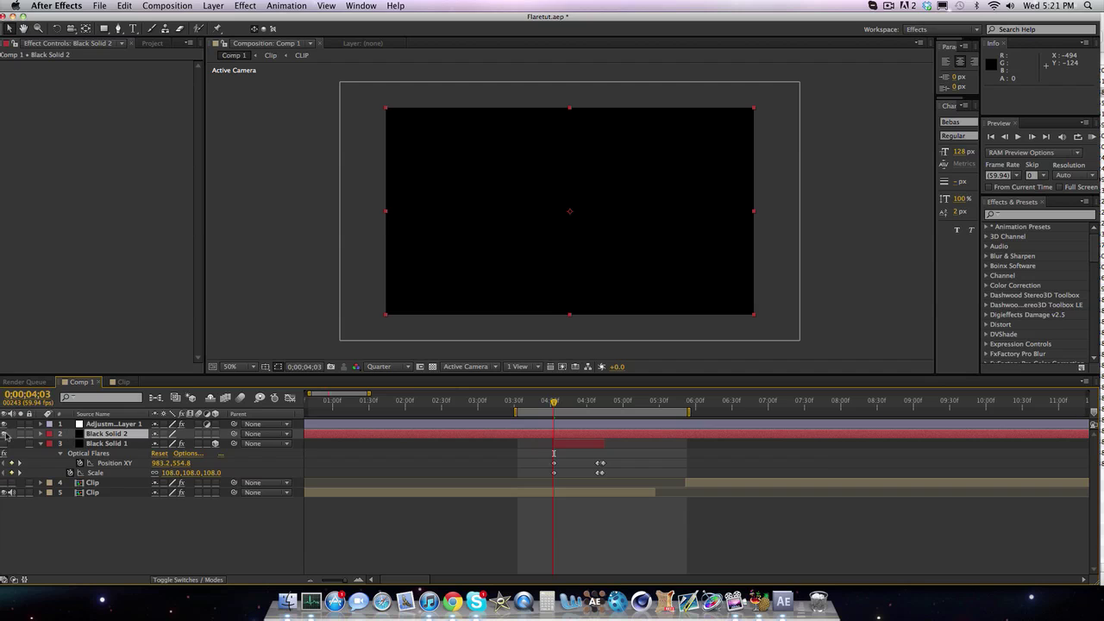
- Split Black Solid 2 at 4;03 and delete the part before the shot
key(super+shift+d)
click(546, 446)
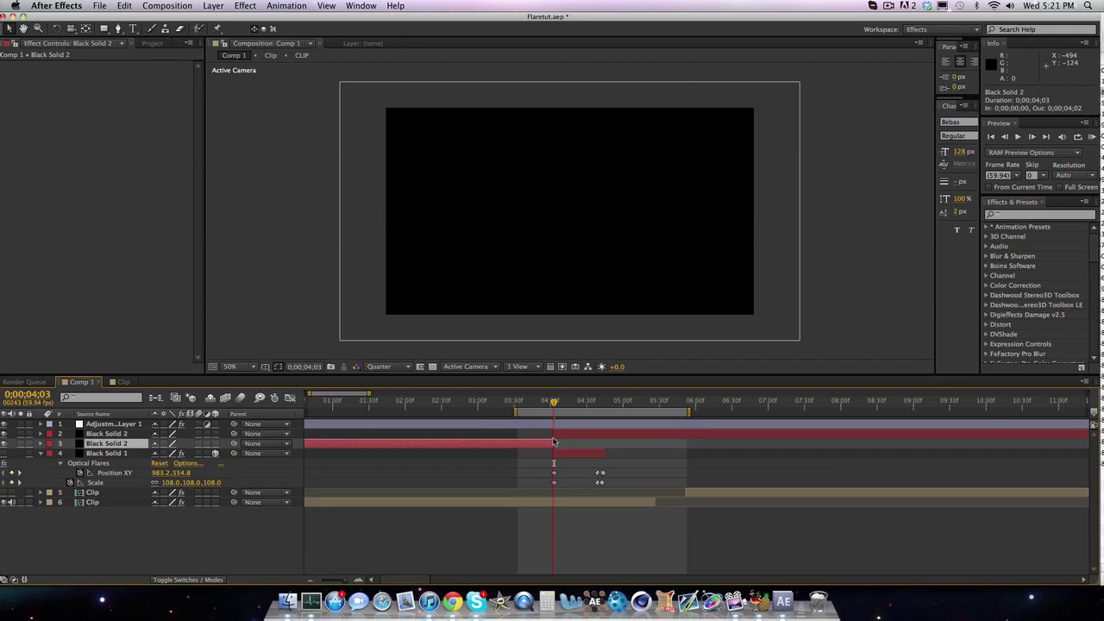
key(Delete)
click(566, 437)
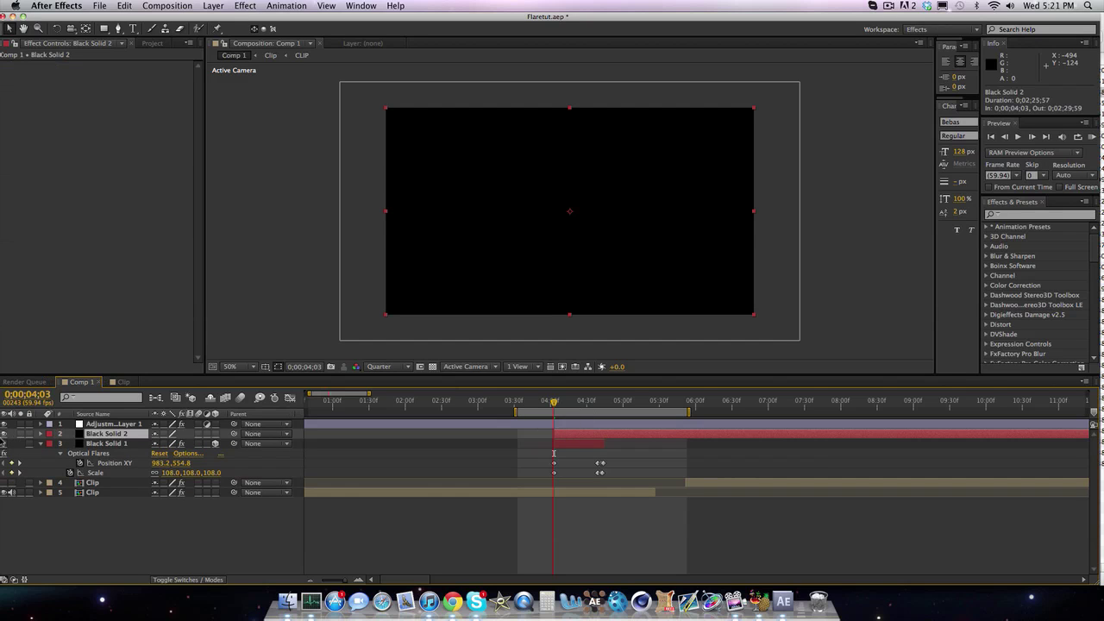
click(3, 434)
click(4, 434)
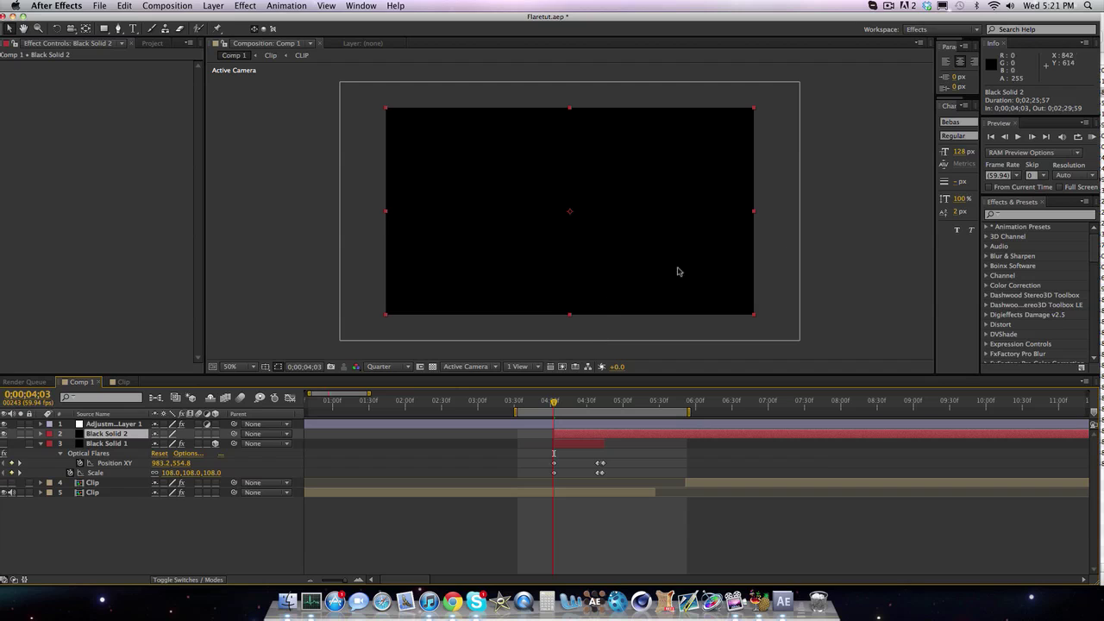
click(1029, 216)
- Apply Optical Flares to Black Solid 2 in On Transparent mode, centred on the gun at 1022, 586
text(optical flare)
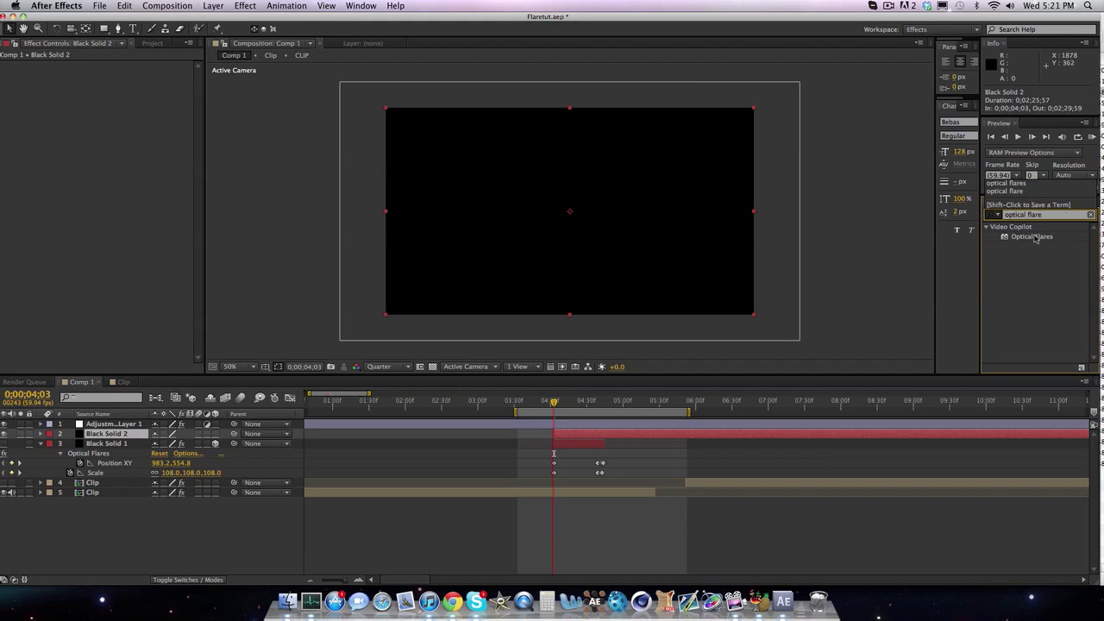
drag(1034, 236, 563, 441)
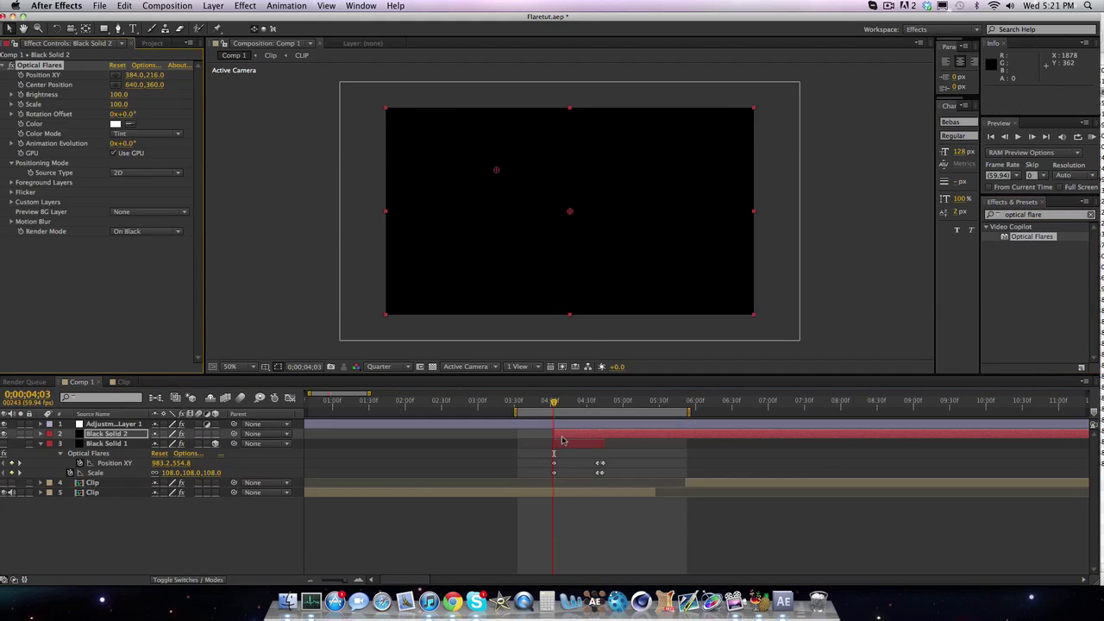
click(148, 233)
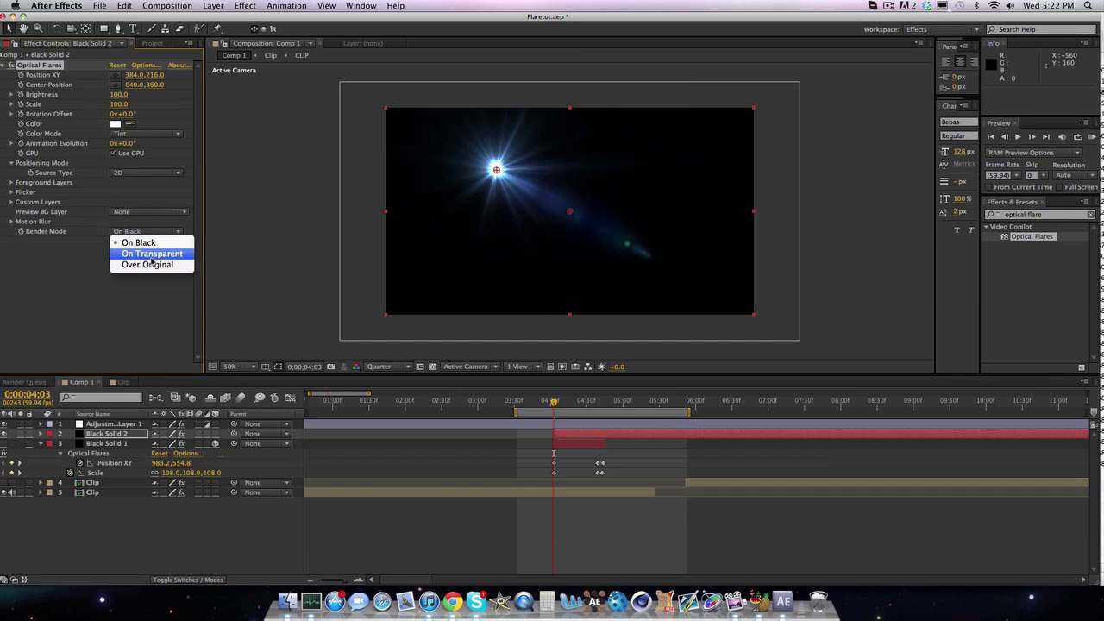
click(151, 253)
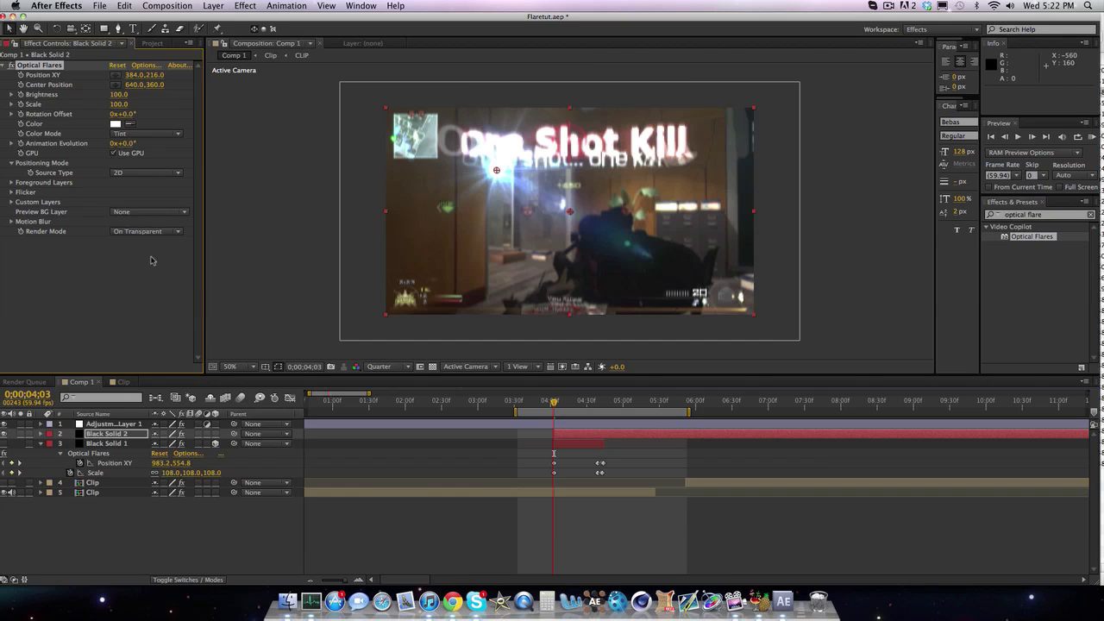
drag(497, 171, 679, 279)
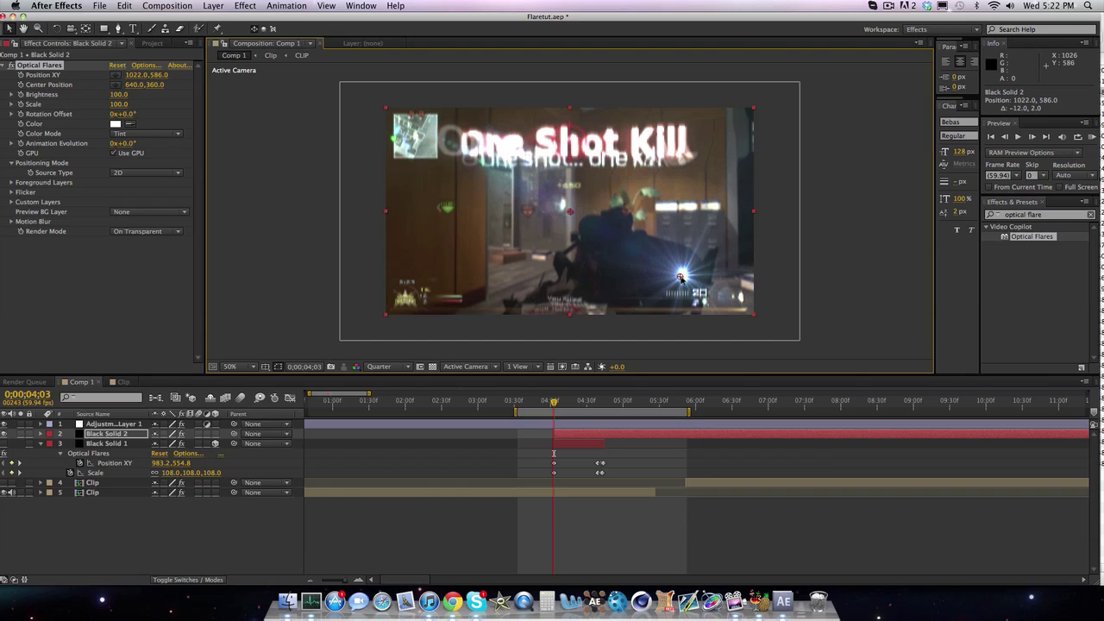
- Clear every Glint, Glow, Multi Iris and Spike Ball element from the flare stack
click(148, 67)
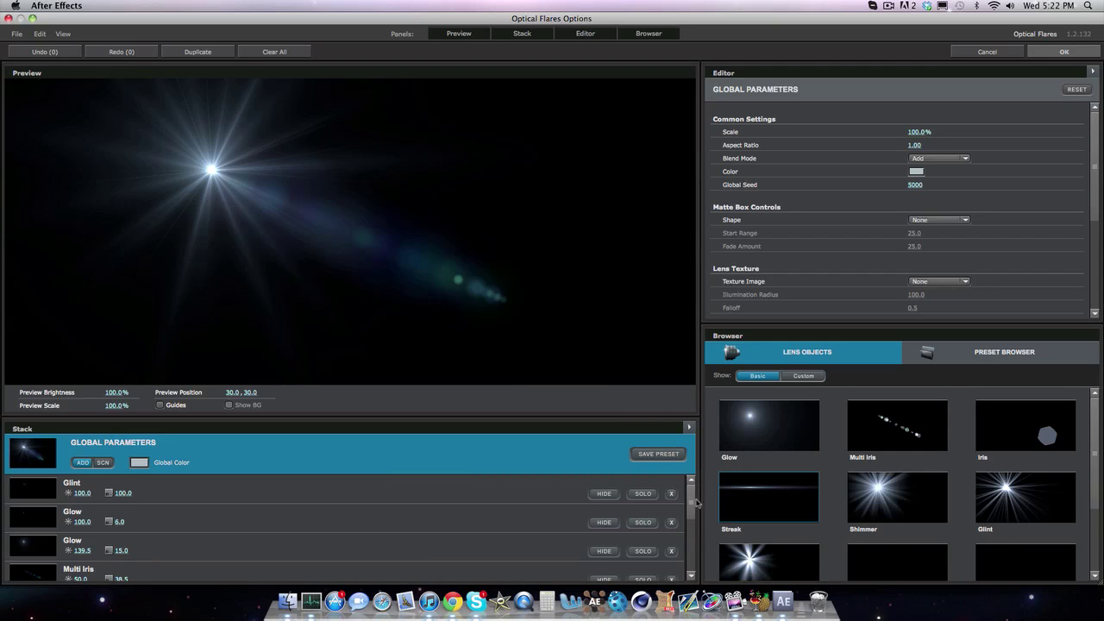
click(671, 493)
click(671, 493)
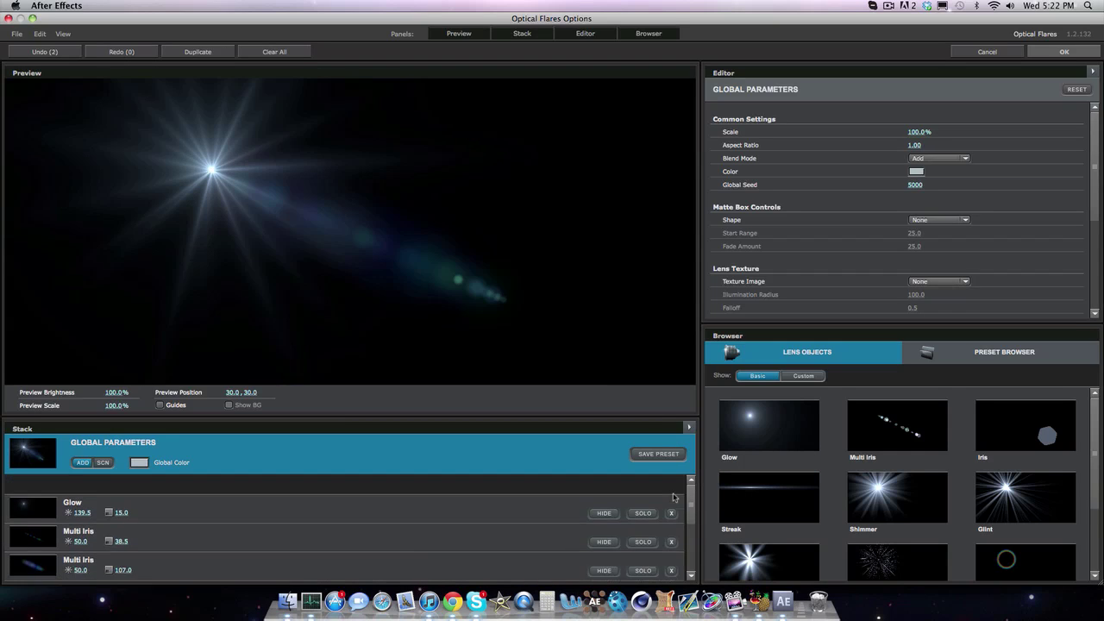
click(671, 493)
click(671, 493)
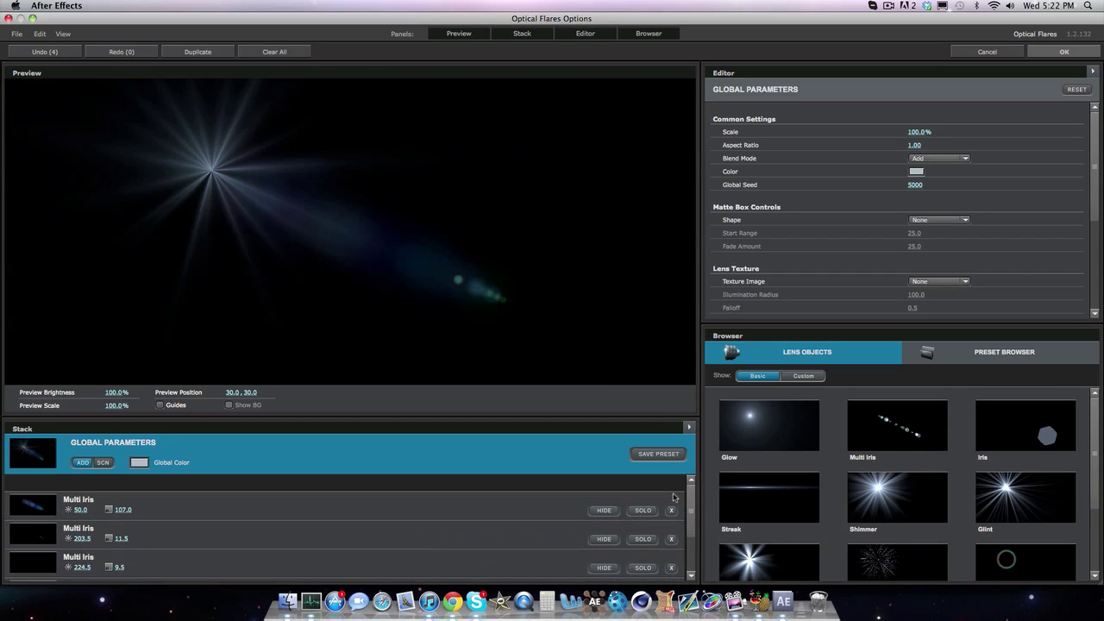
click(671, 493)
click(671, 494)
click(671, 495)
click(672, 495)
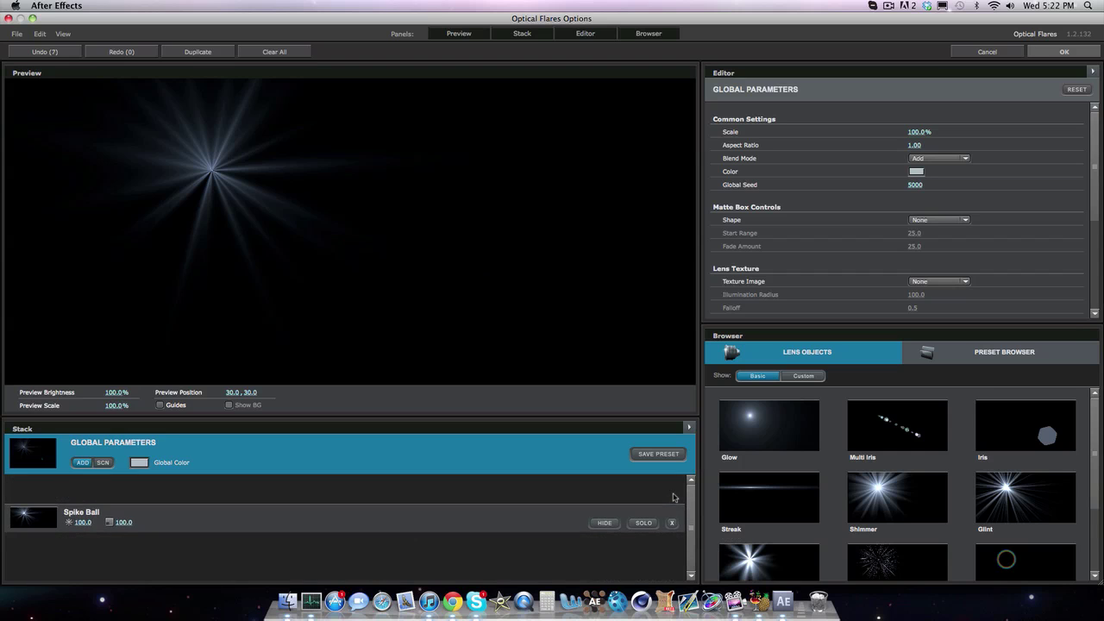
click(672, 496)
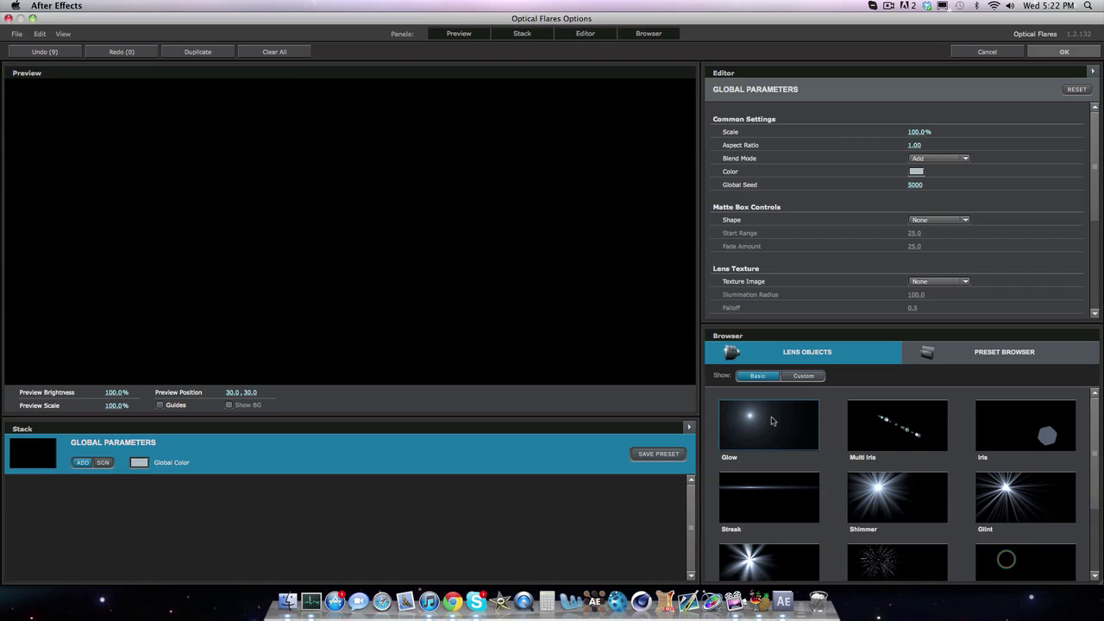
- Add a Glow and a Spike Ball lens object to the empty stack
scroll(774, 415, down, 3)
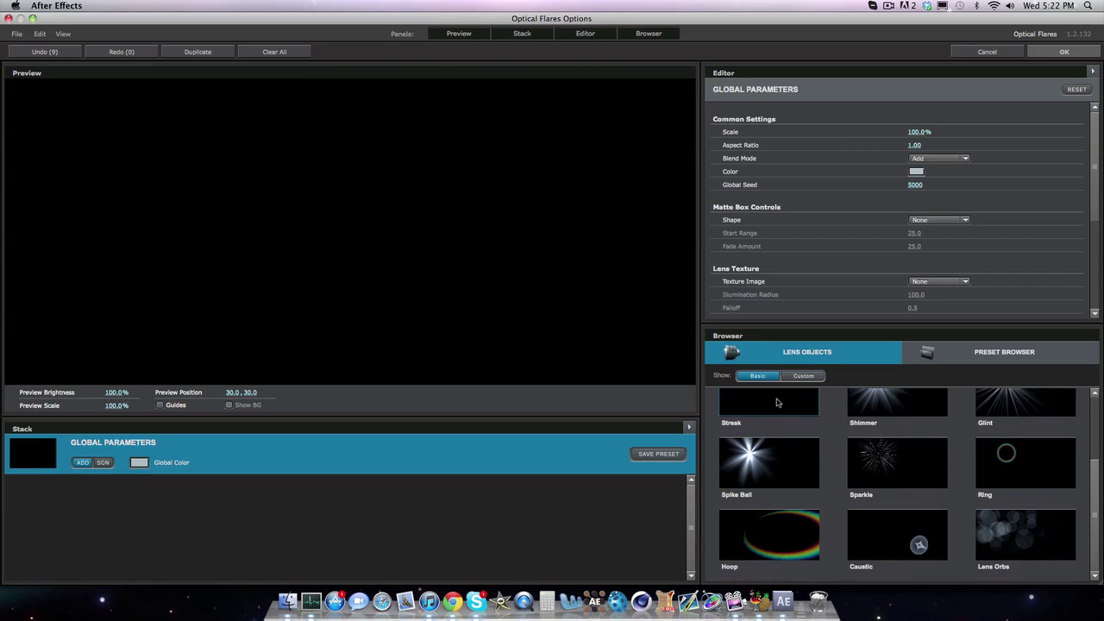
scroll(777, 408, up, 3)
click(776, 413)
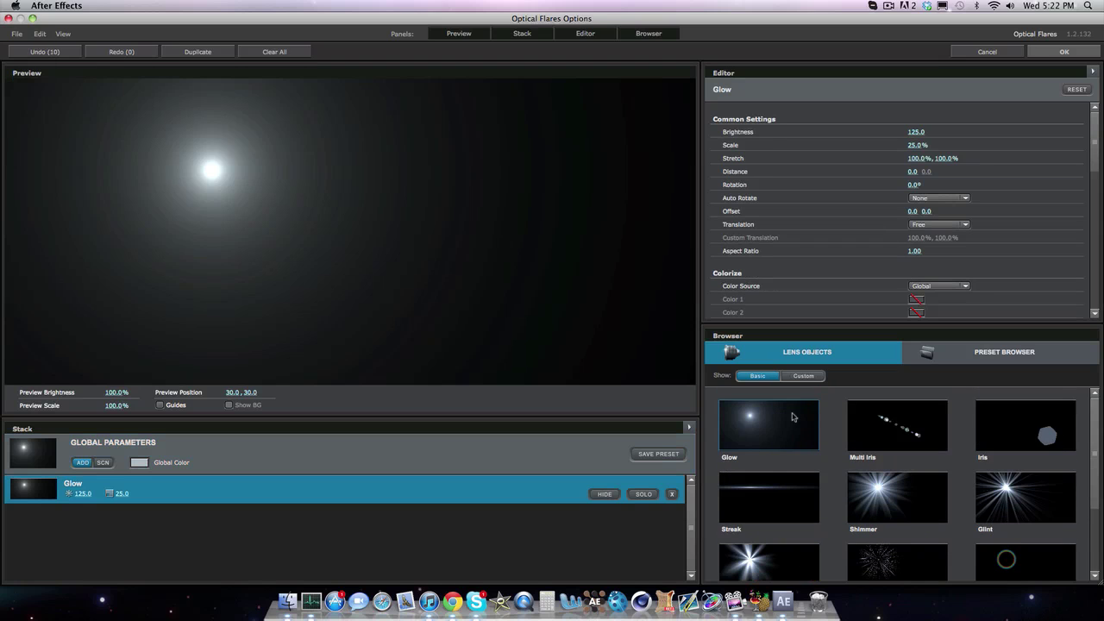
scroll(776, 414, down, 3)
click(762, 468)
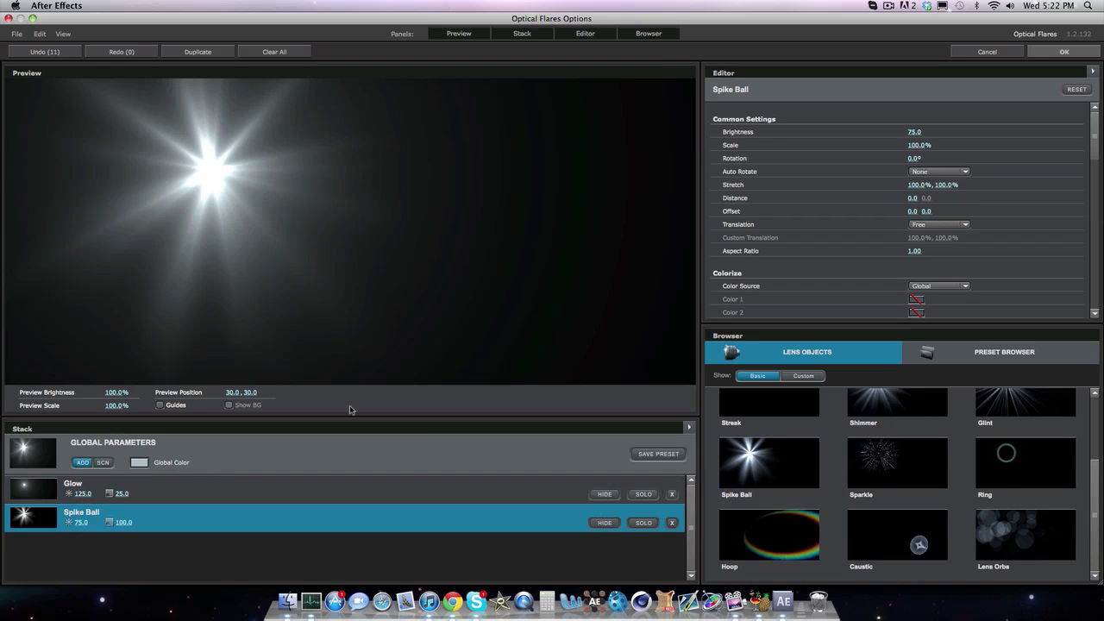
- Preview the Glow alone, try a Shimmer element and remove it, then restore Spike Ball
click(605, 522)
scroll(863, 483, up, 2)
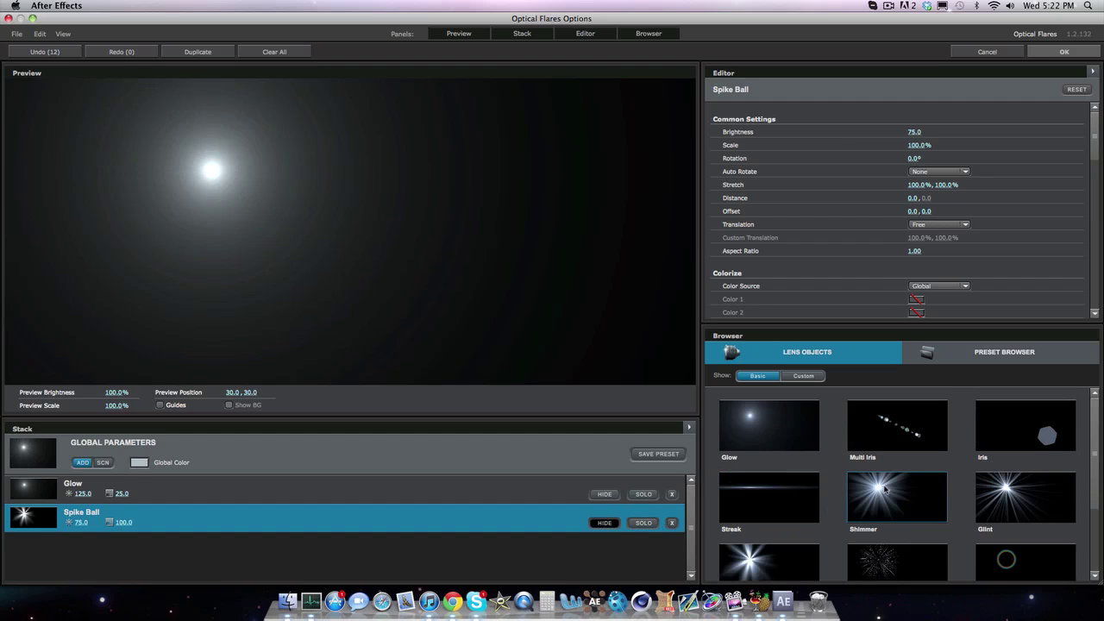
click(897, 496)
click(672, 552)
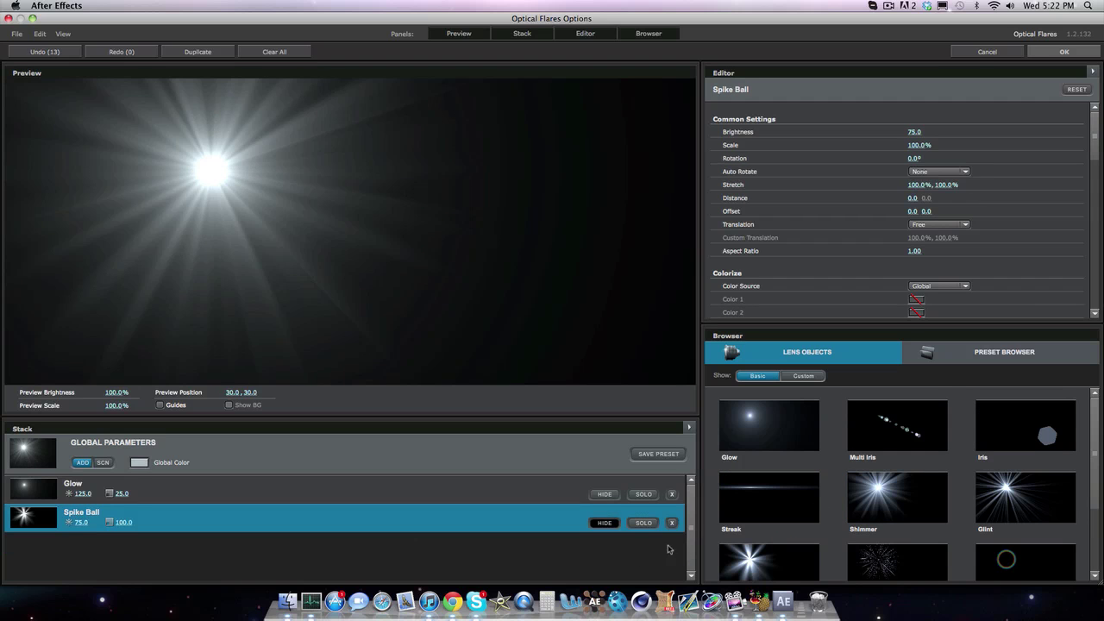
click(607, 522)
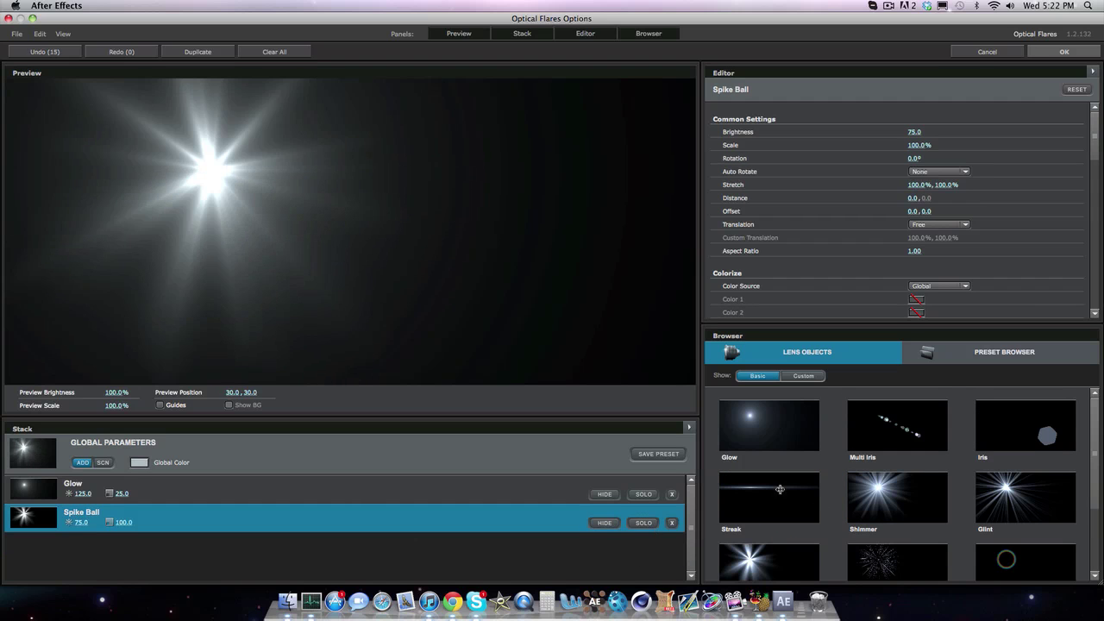
- Try Glint and Ring elements and remove each, keeping only Glow and Spike Ball
click(1018, 494)
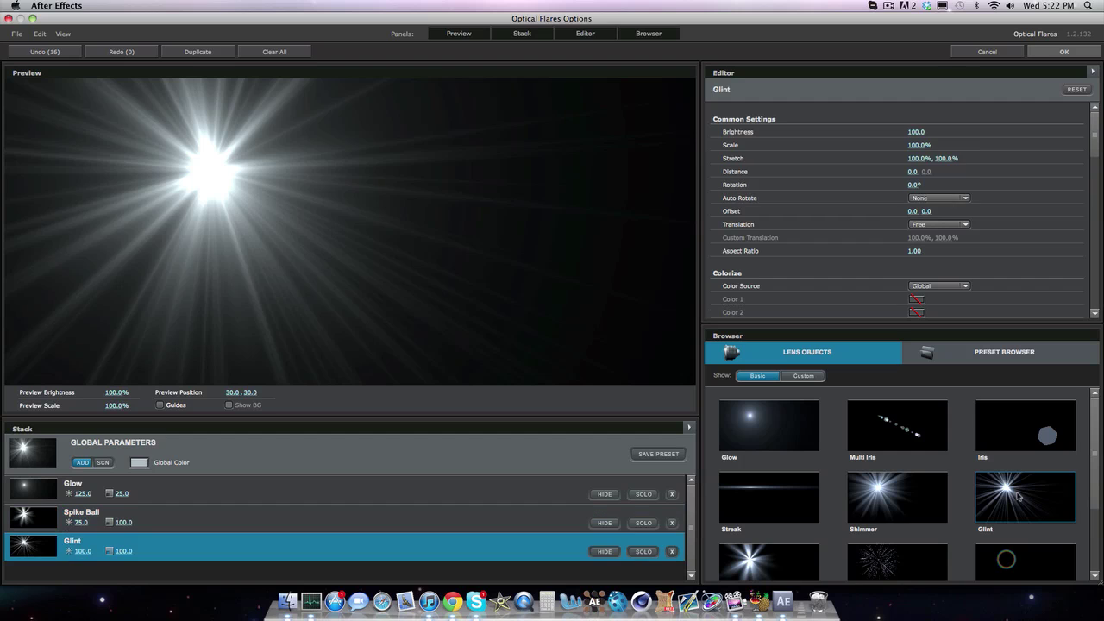
click(672, 552)
scroll(764, 517, down, 2)
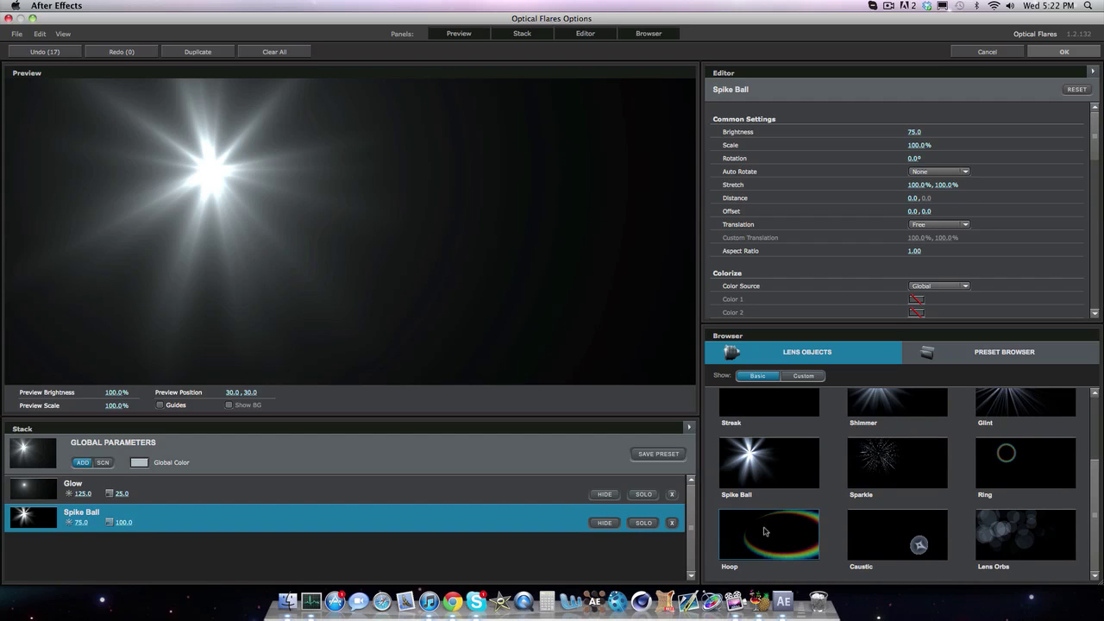
click(1023, 442)
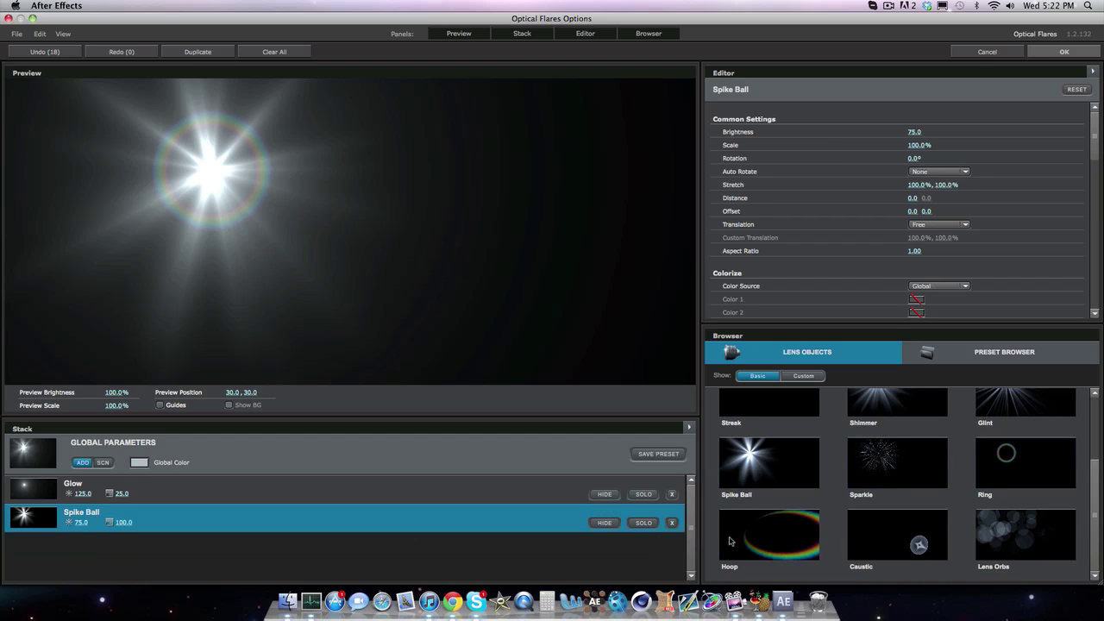
click(672, 552)
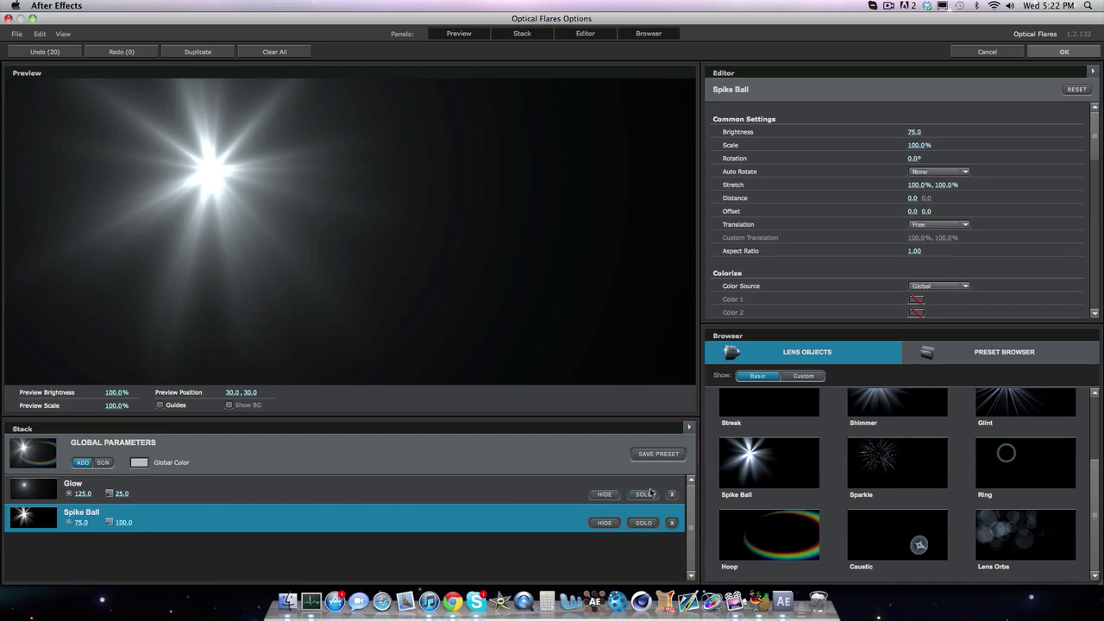
click(220, 487)
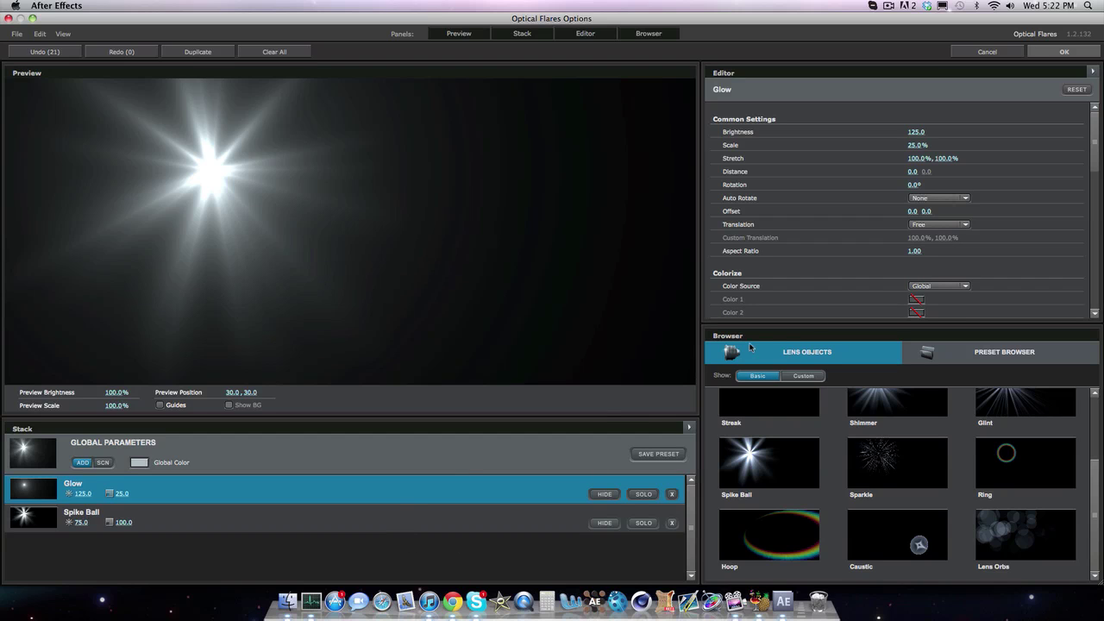
- Switch the Glow's Color Source to Gradient and tint its gradient colours light blue
click(927, 285)
click(921, 311)
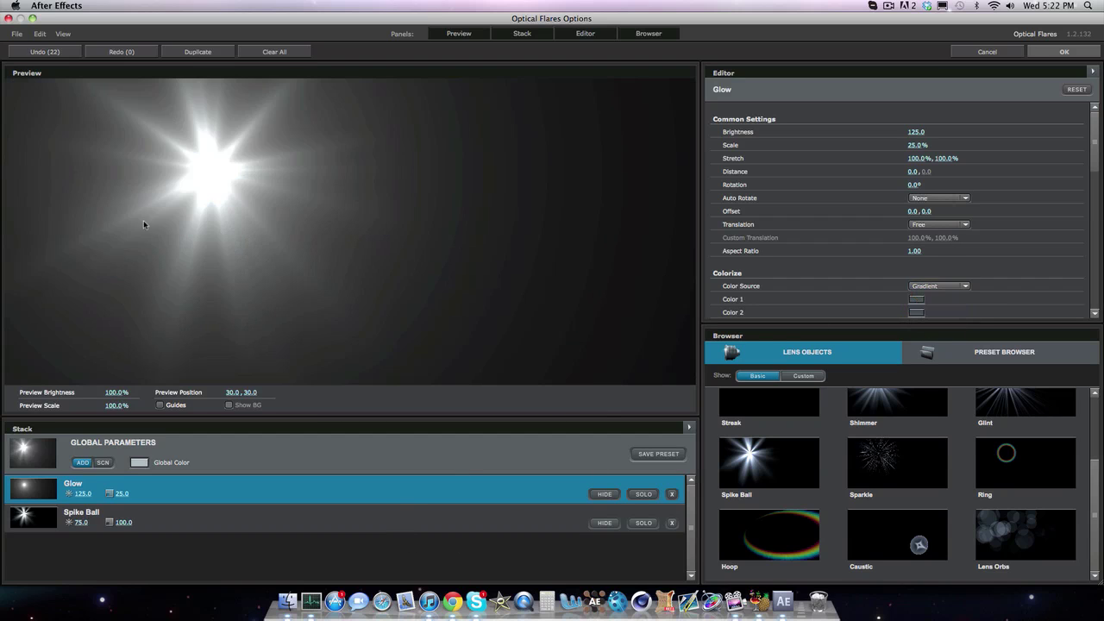
click(916, 300)
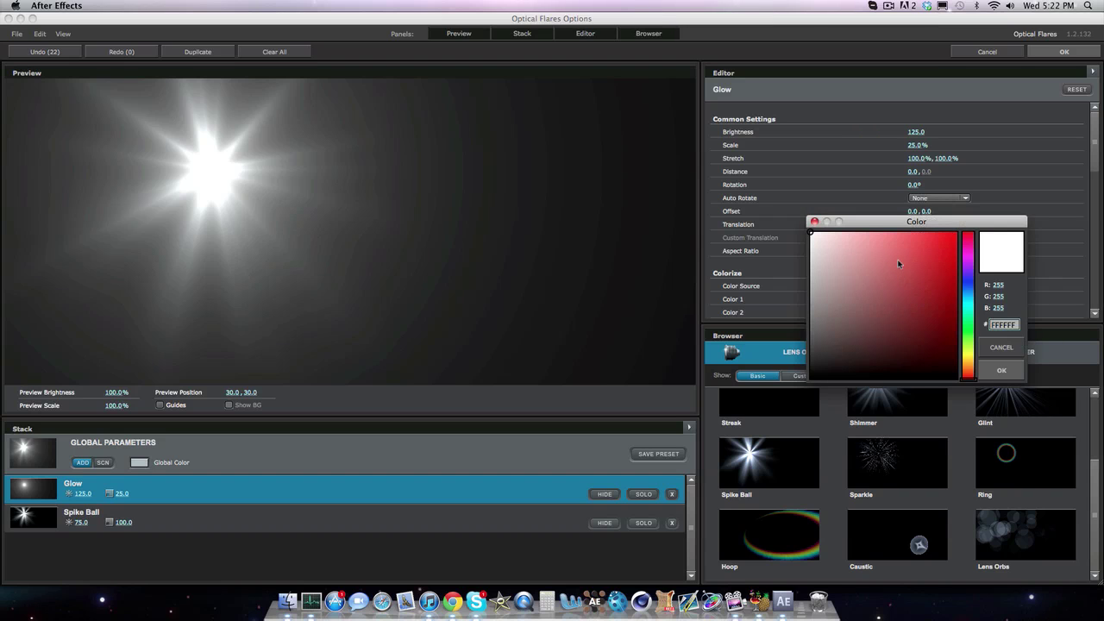
drag(898, 263, 877, 231)
drag(971, 313, 973, 295)
click(1002, 370)
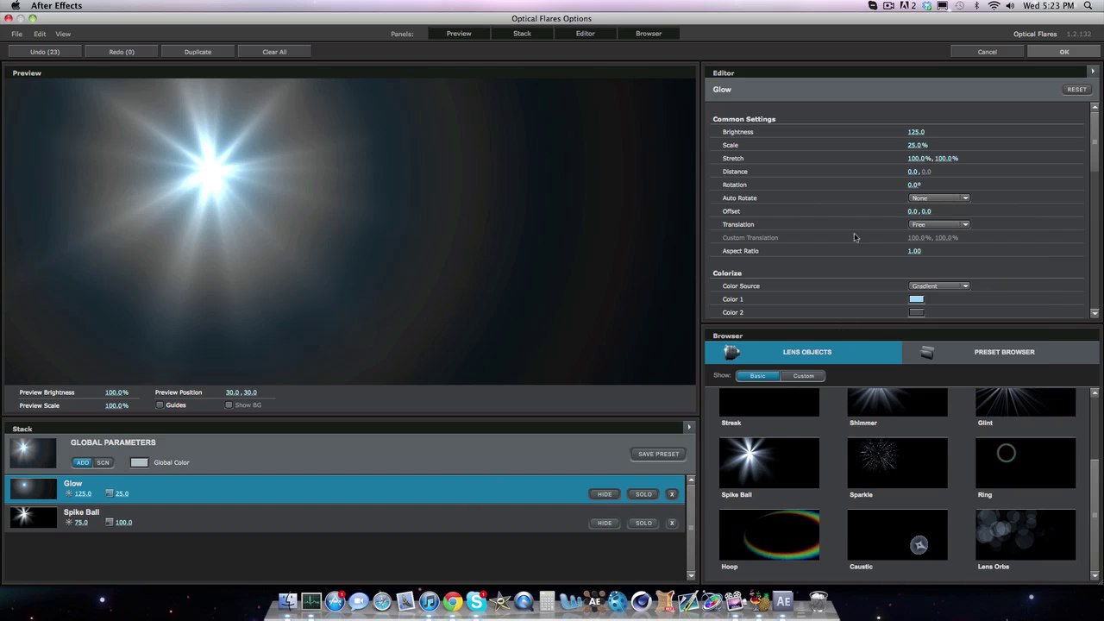
scroll(801, 219, down, 2)
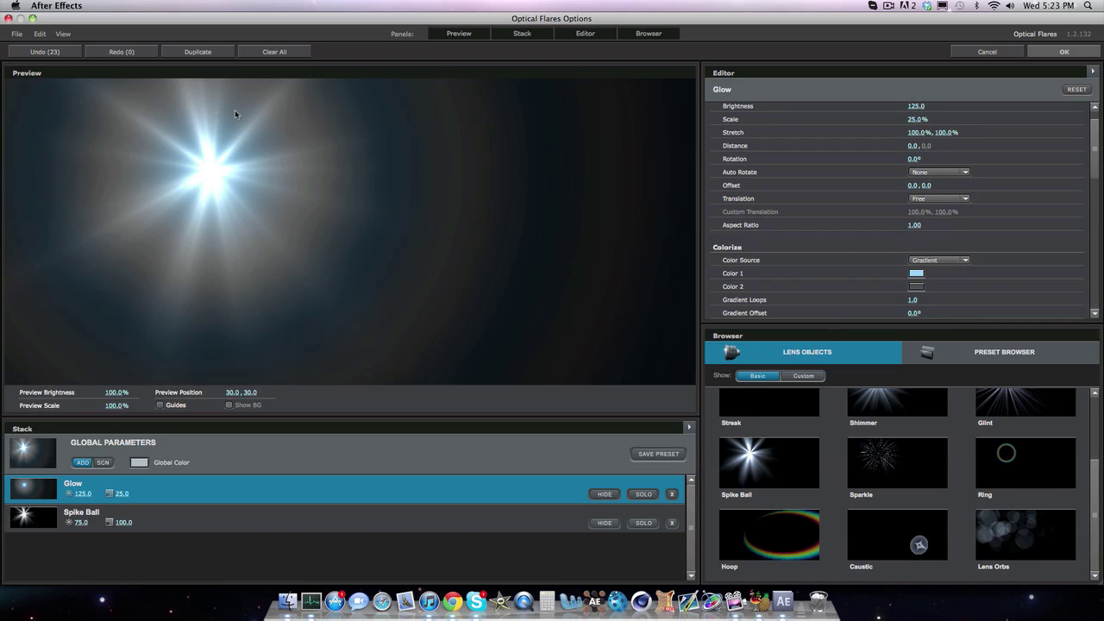
click(916, 273)
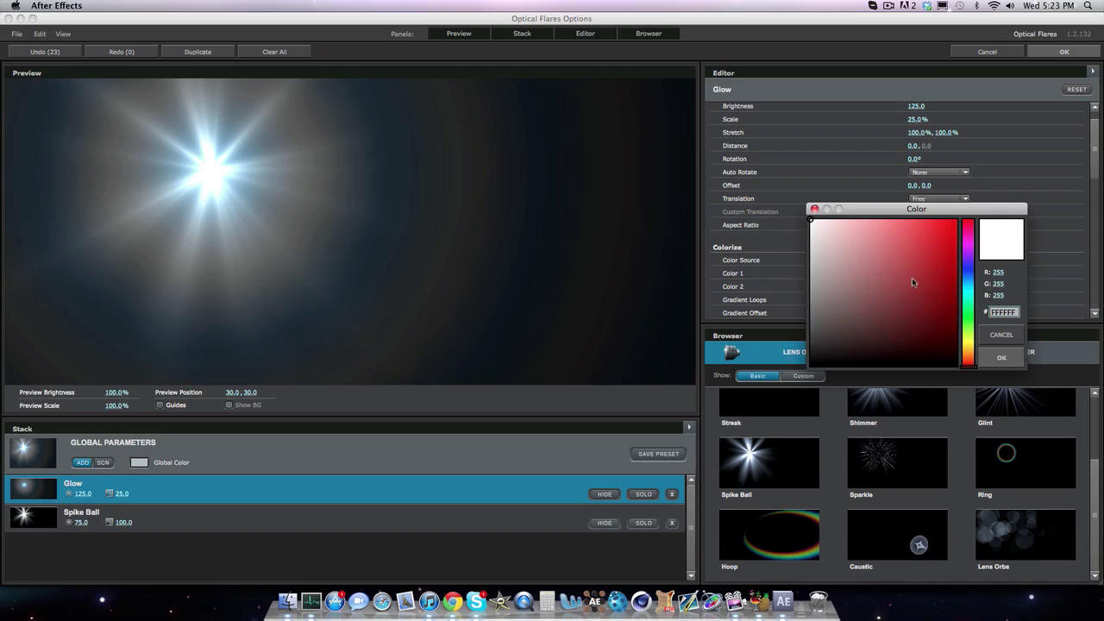
drag(912, 277, 810, 220)
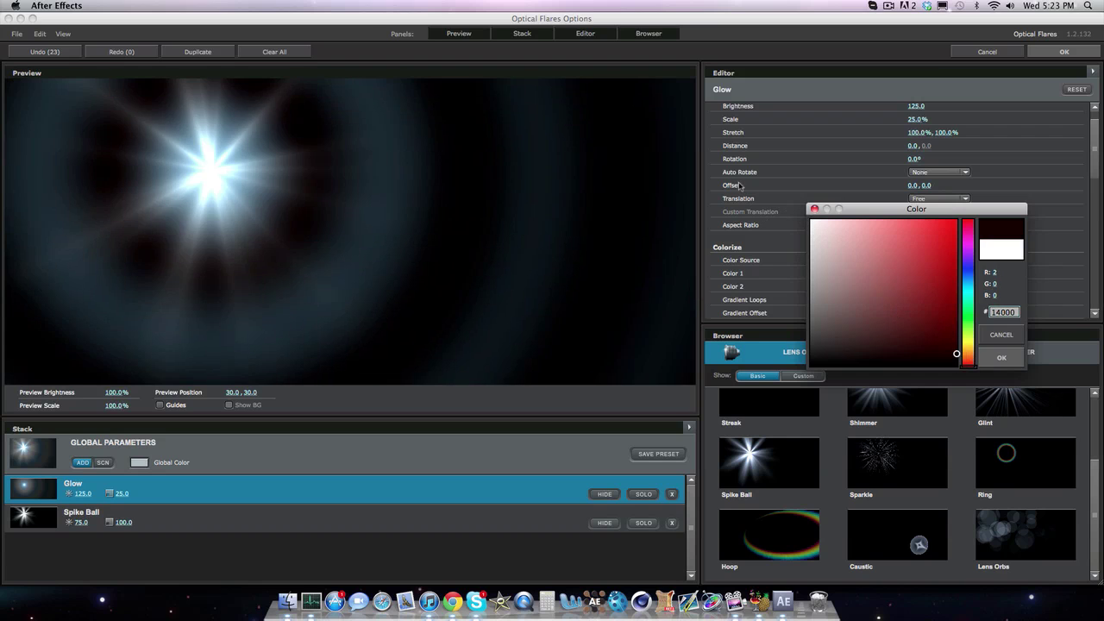
click(1007, 361)
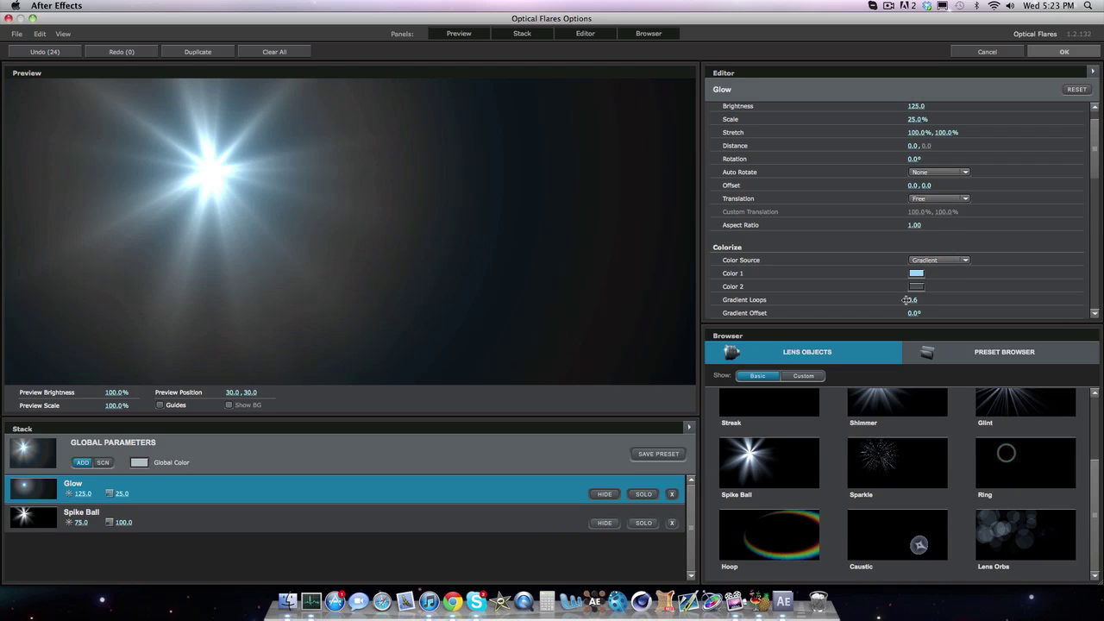
- Set the Glow's Gradient Loops to 0.9 and adjust its Gradient Offset angle
drag(904, 299, 903, 300)
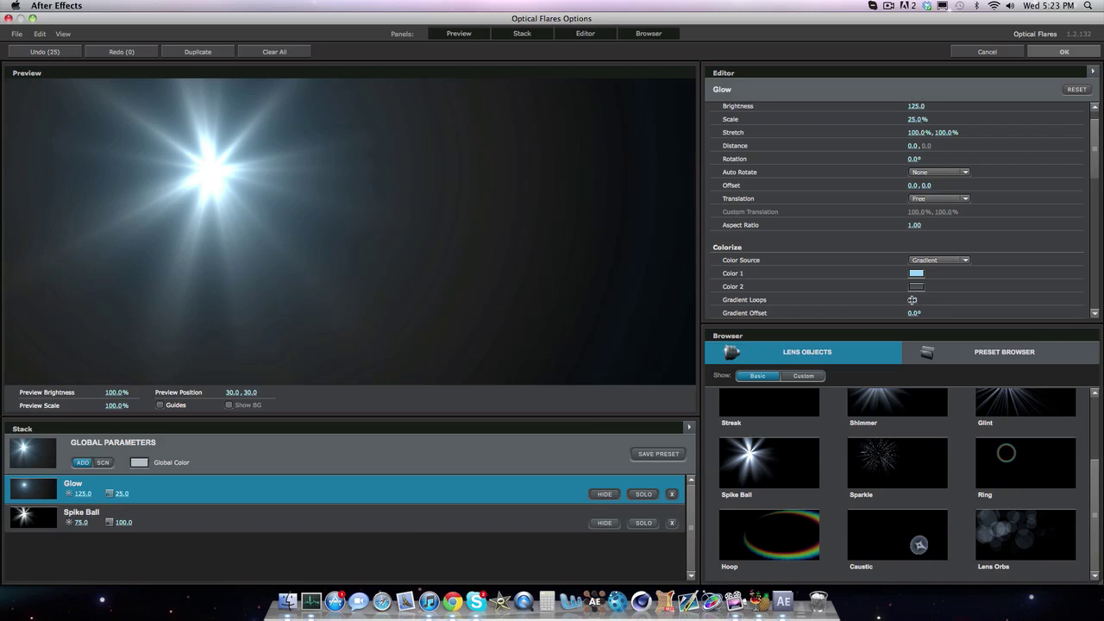
drag(913, 299, 916, 301)
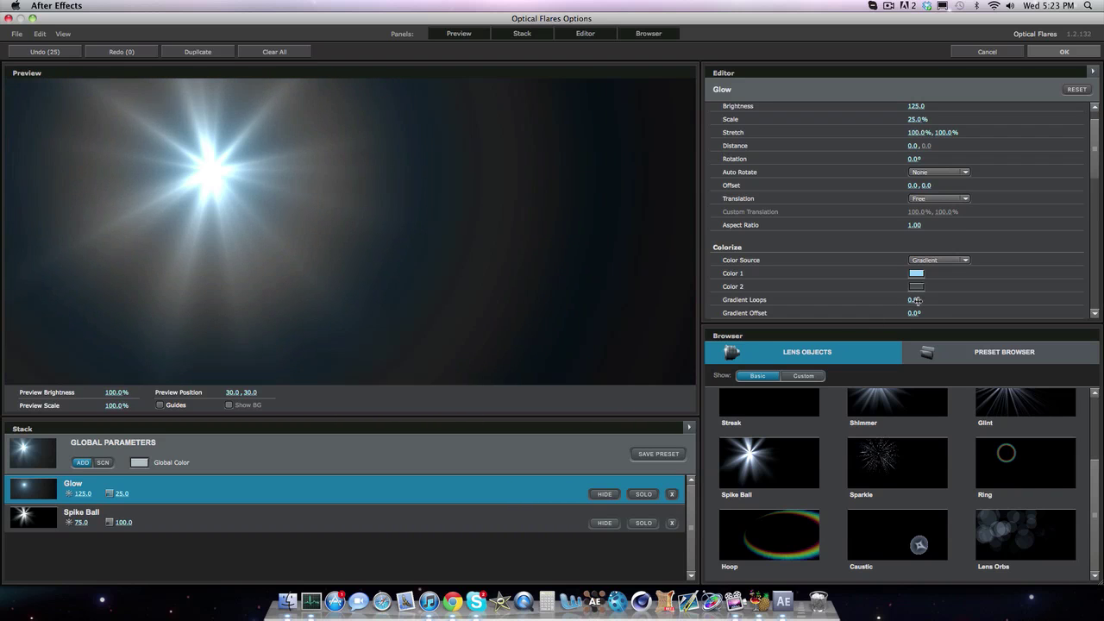
mouse_move(917, 300)
mouse_down()
mouse_move(996, 300)
mouse_move(897, 302)
mouse_up()
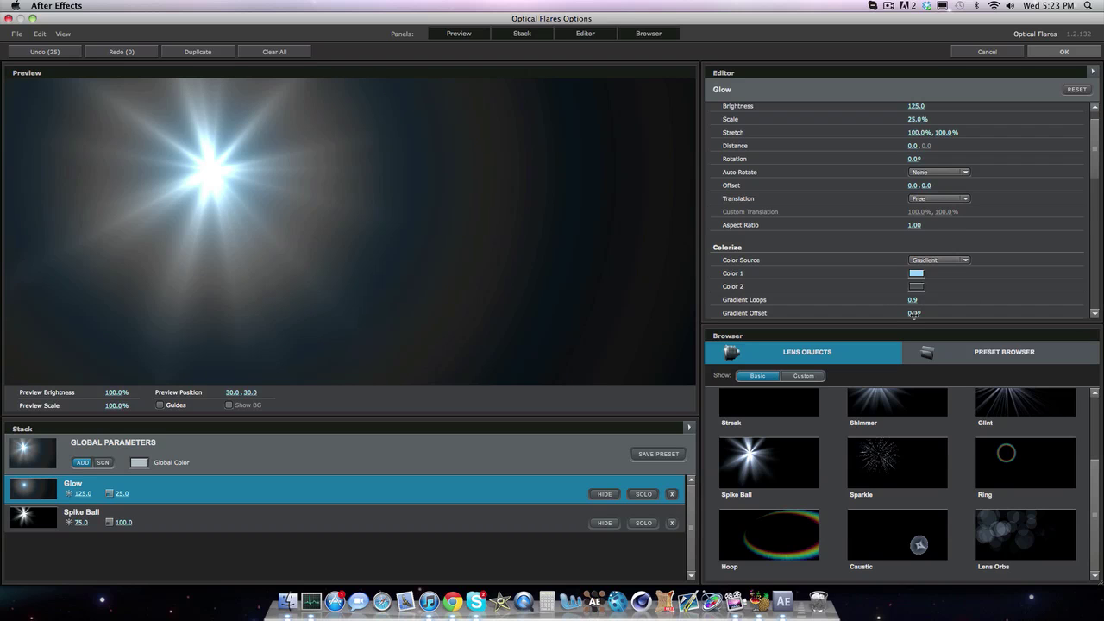
drag(913, 313, 1101, 297)
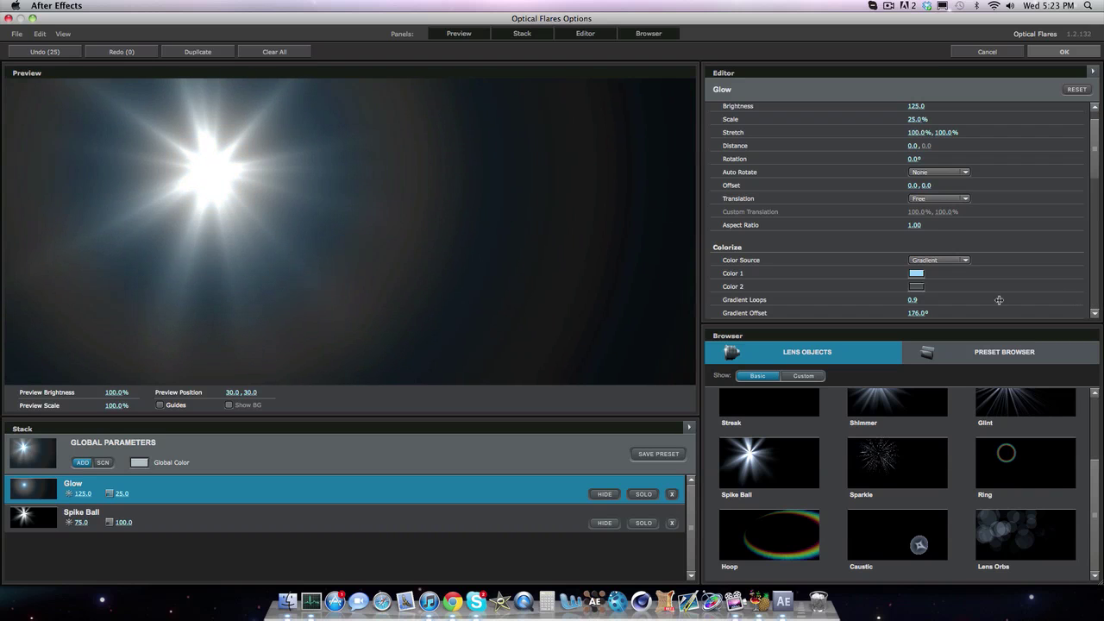
drag(999, 300, 587, 313)
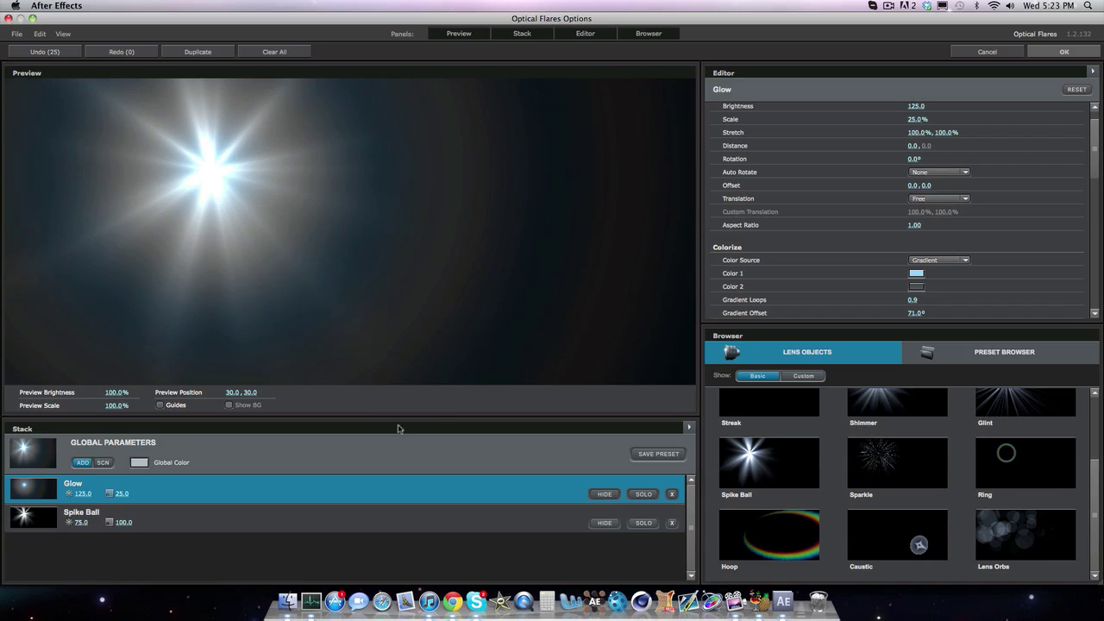
click(231, 523)
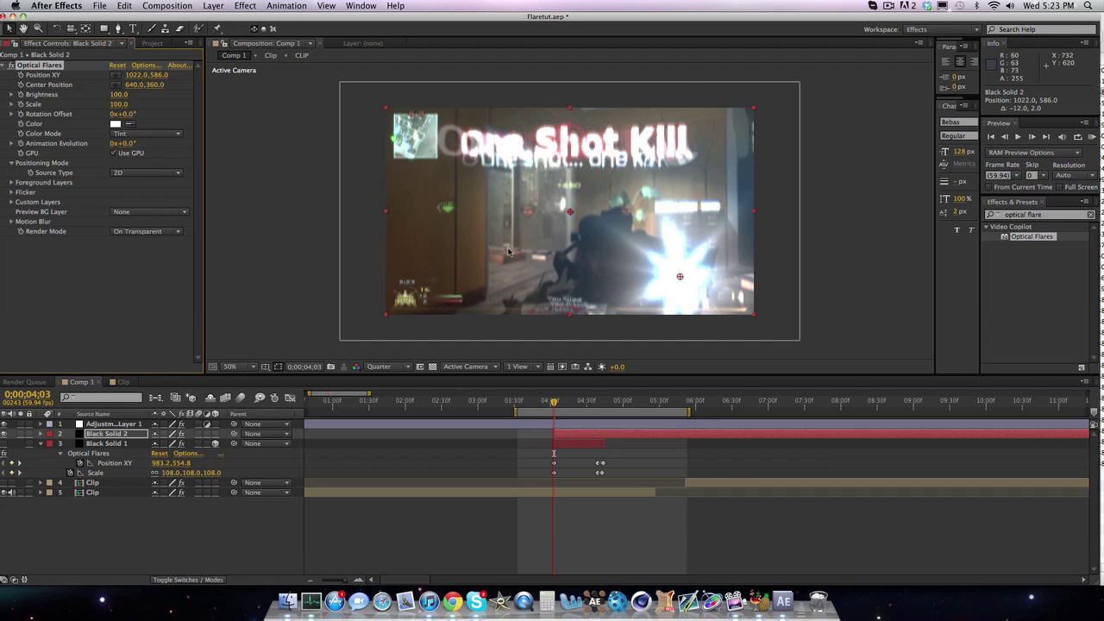
- Set Optical Flares Scale to 80 and Rotation Offset to 30°, nudging the flare to 1028, 582
click(120, 105)
text(80)
key(Return)
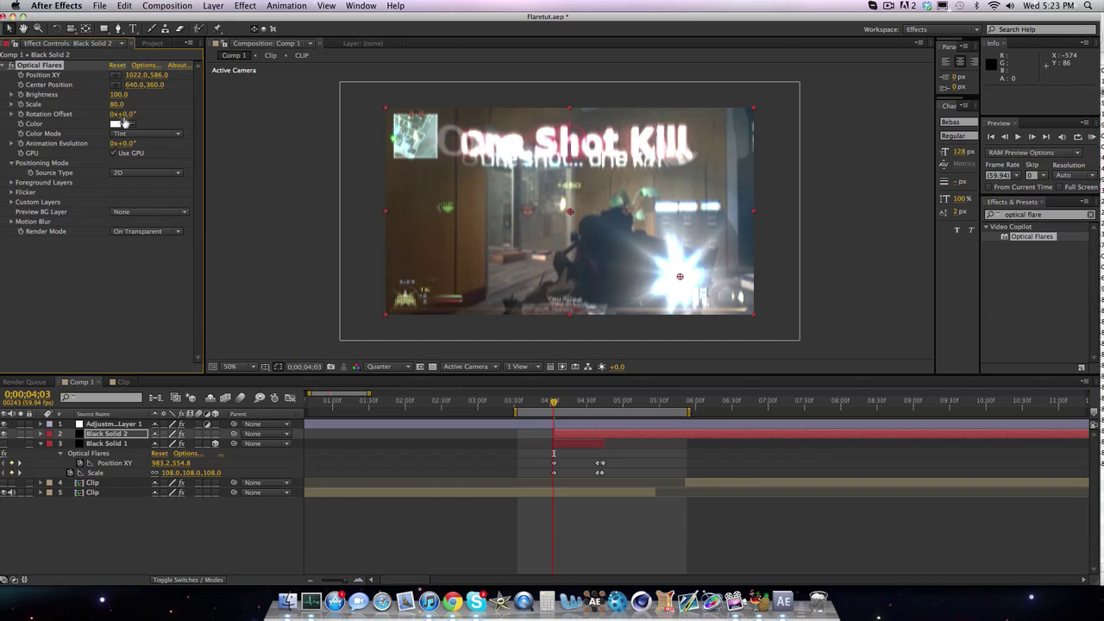
drag(140, 114, 144, 117)
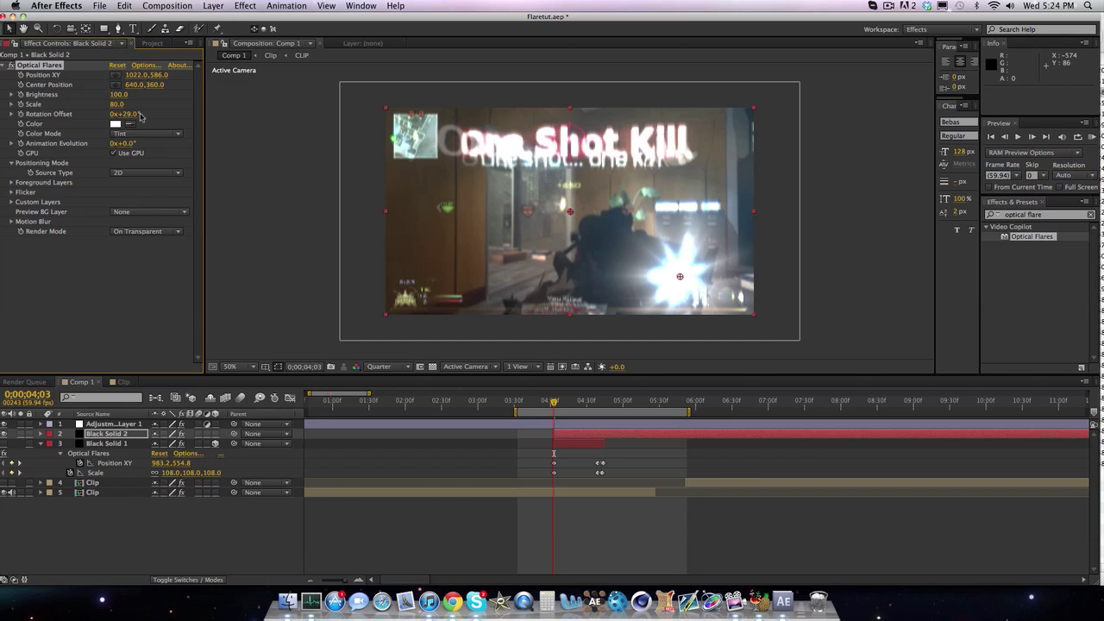
click(131, 116)
text(30)
key(Return)
drag(681, 277, 683, 277)
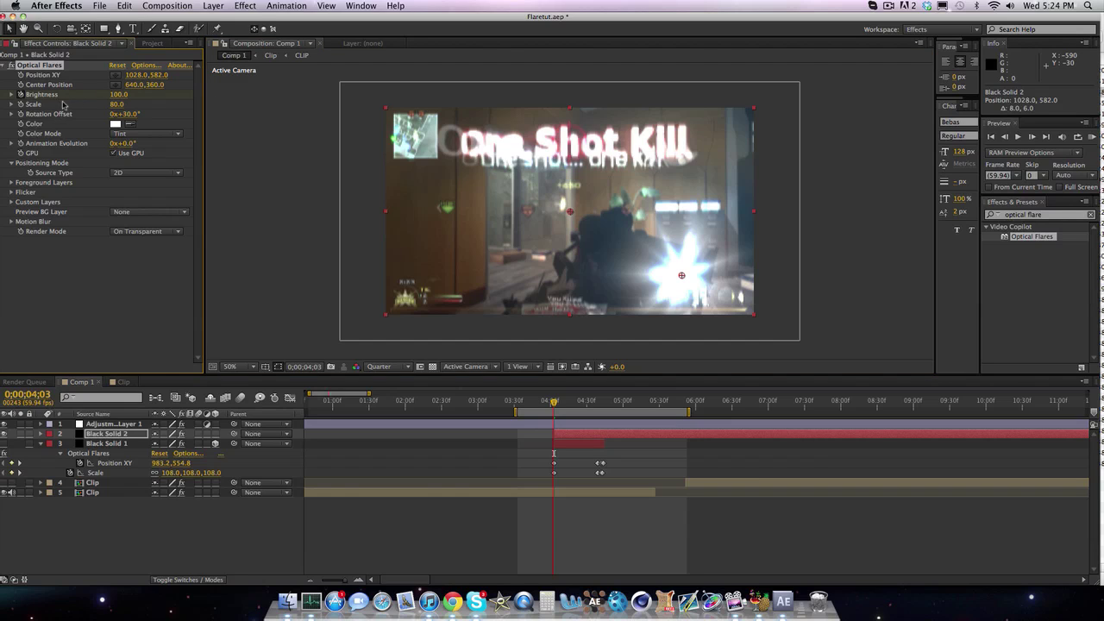
- Keyframe the flare's Brightness at 180 at 4;03
click(119, 95)
text(150)
key(Return)
click(119, 95)
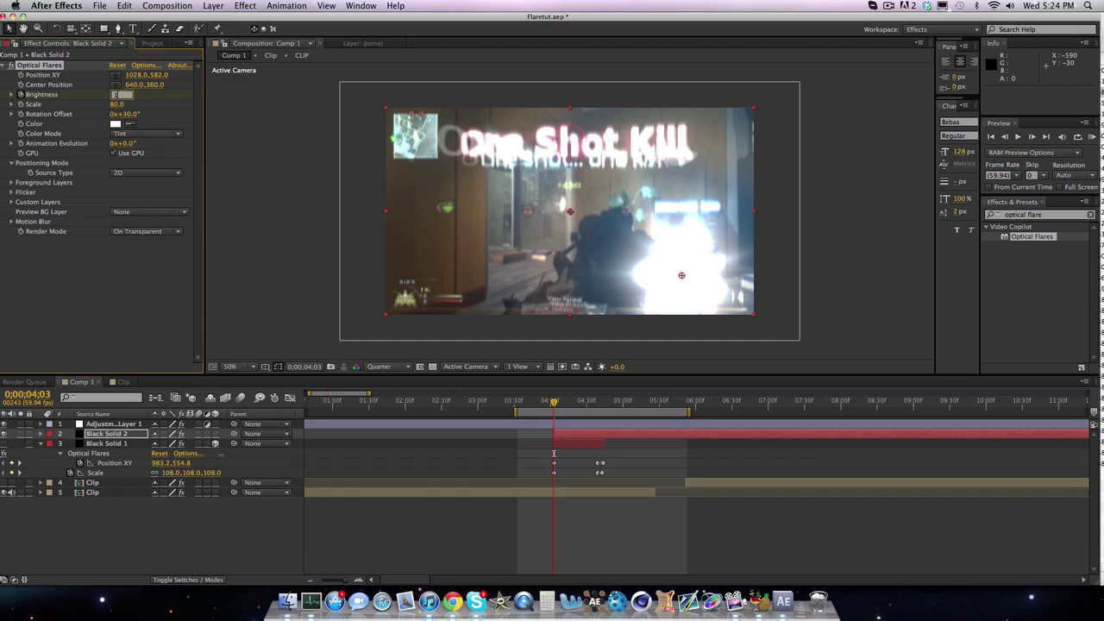
text(180)
key(Return)
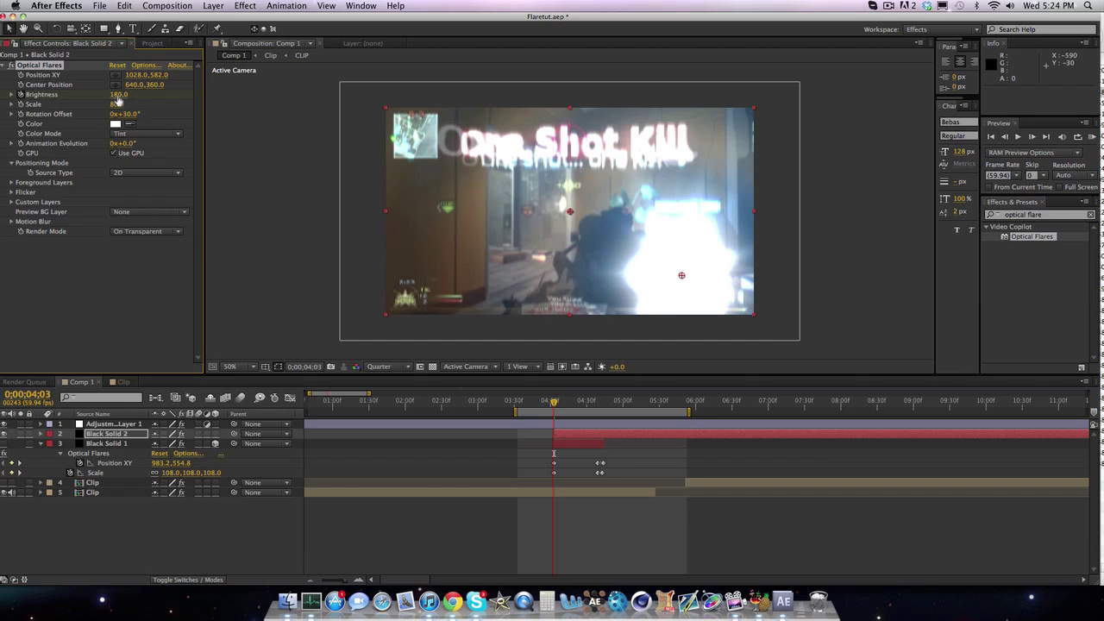
- Set Brightness to 90 at 4;20 and preview the flash from 4;03
key(space)
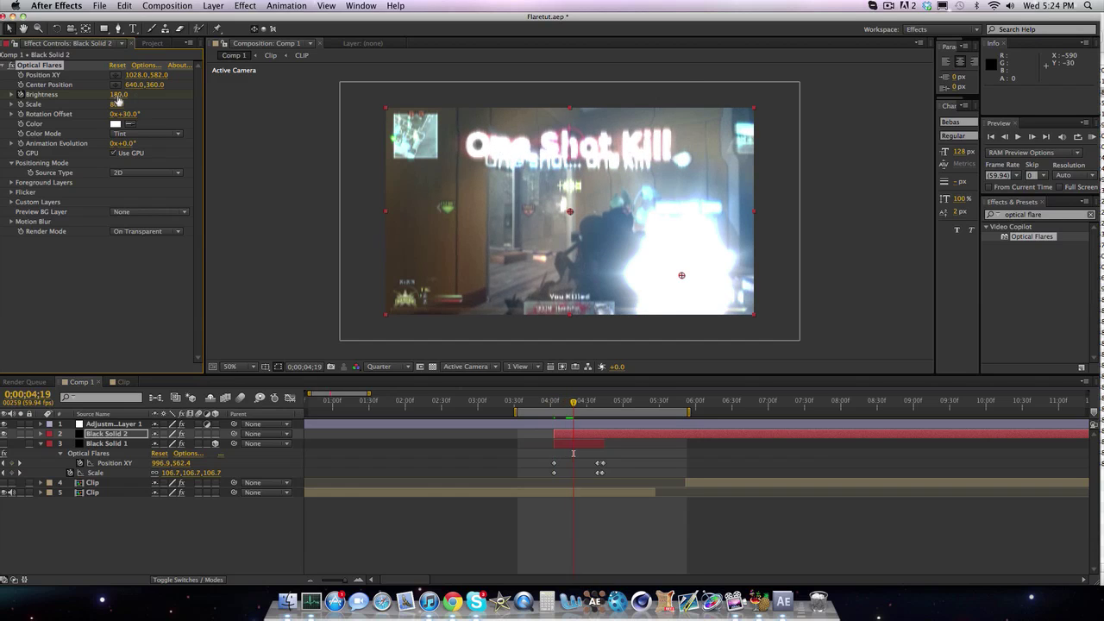
key(Page_Up)
key(Page_Up)
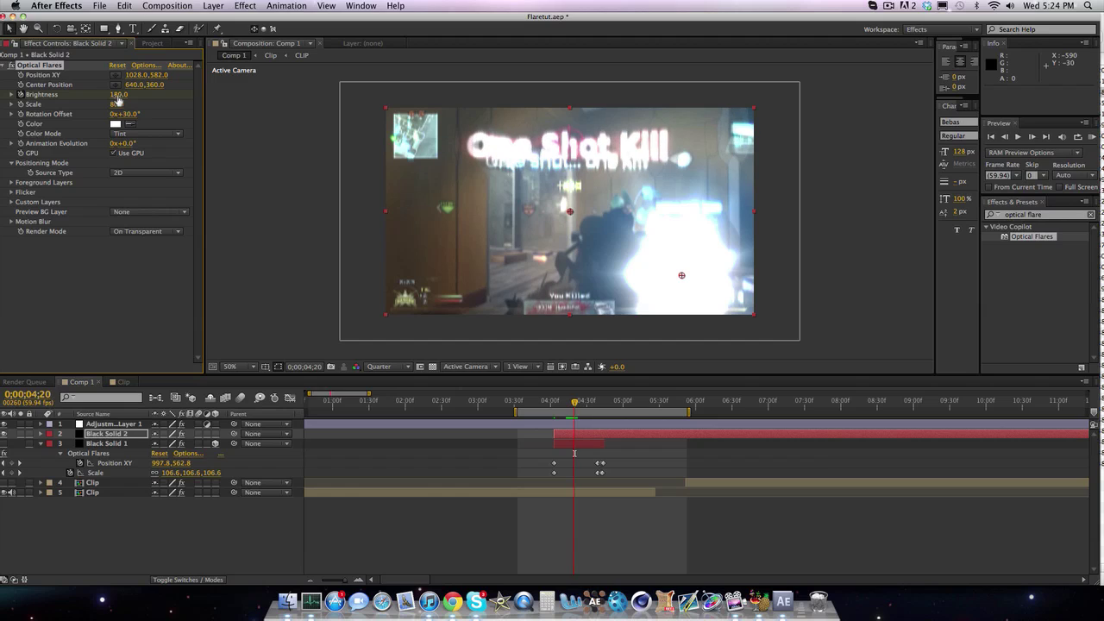
click(117, 95)
text(90)
key(Return)
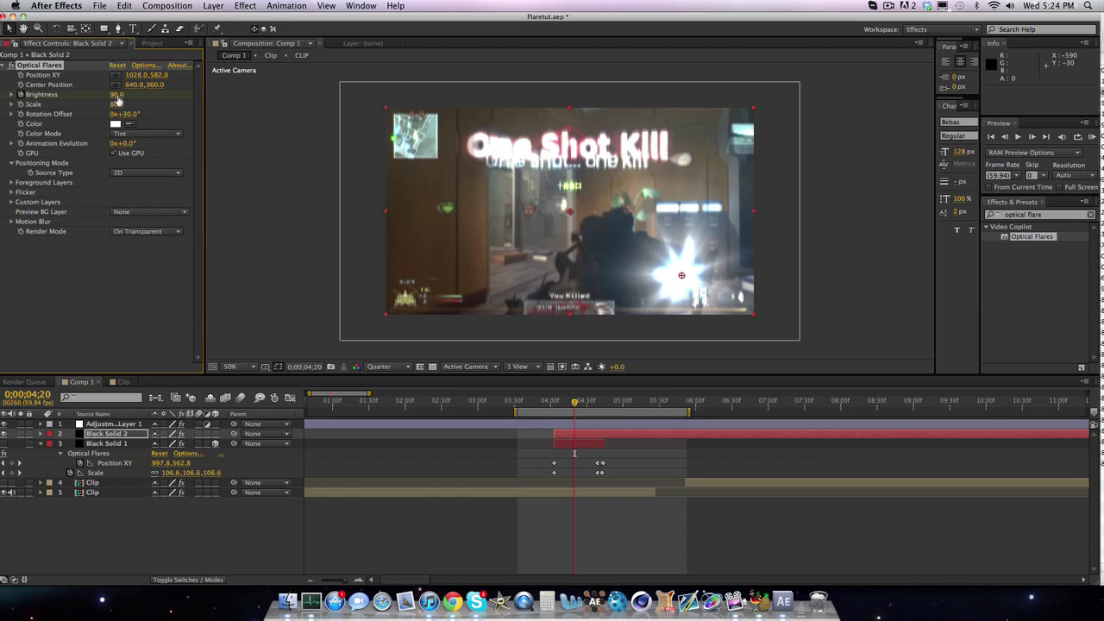
click(116, 250)
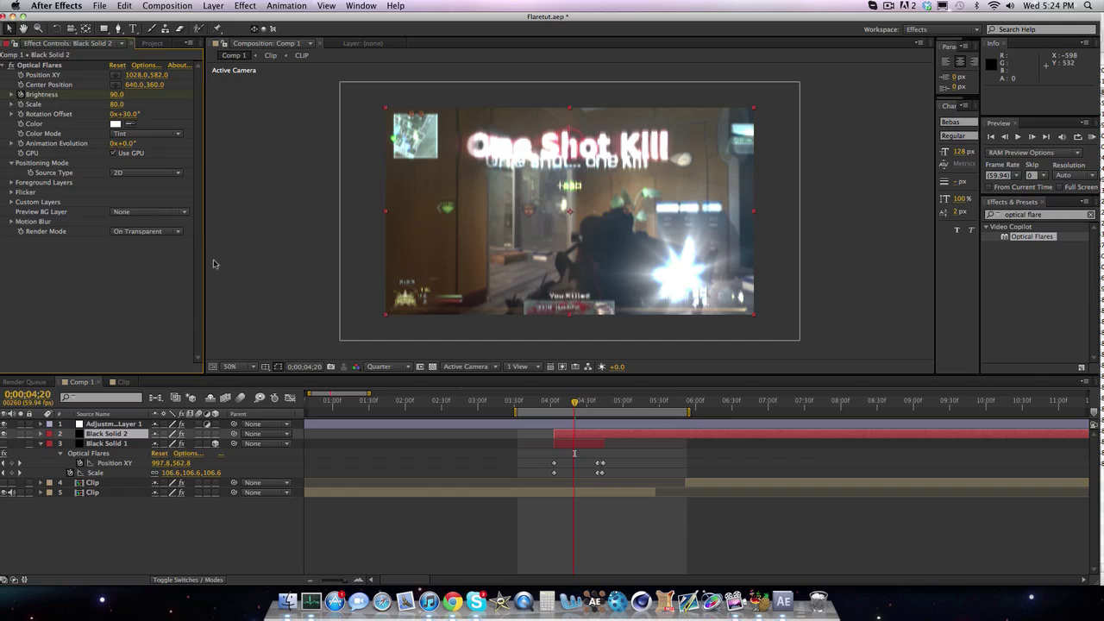
key(j)
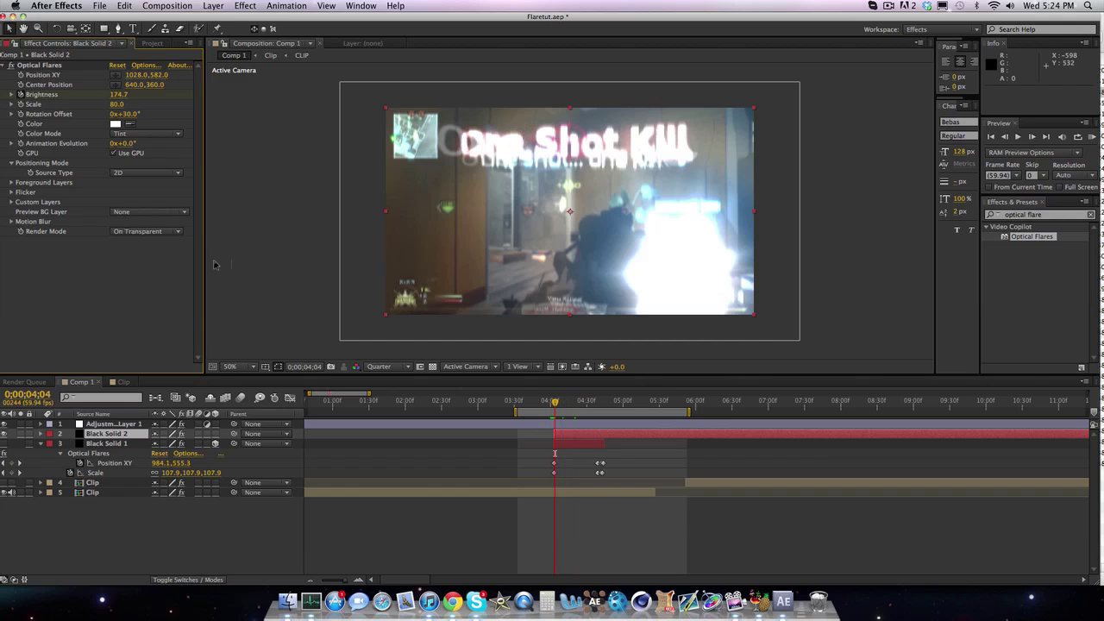
key(space)
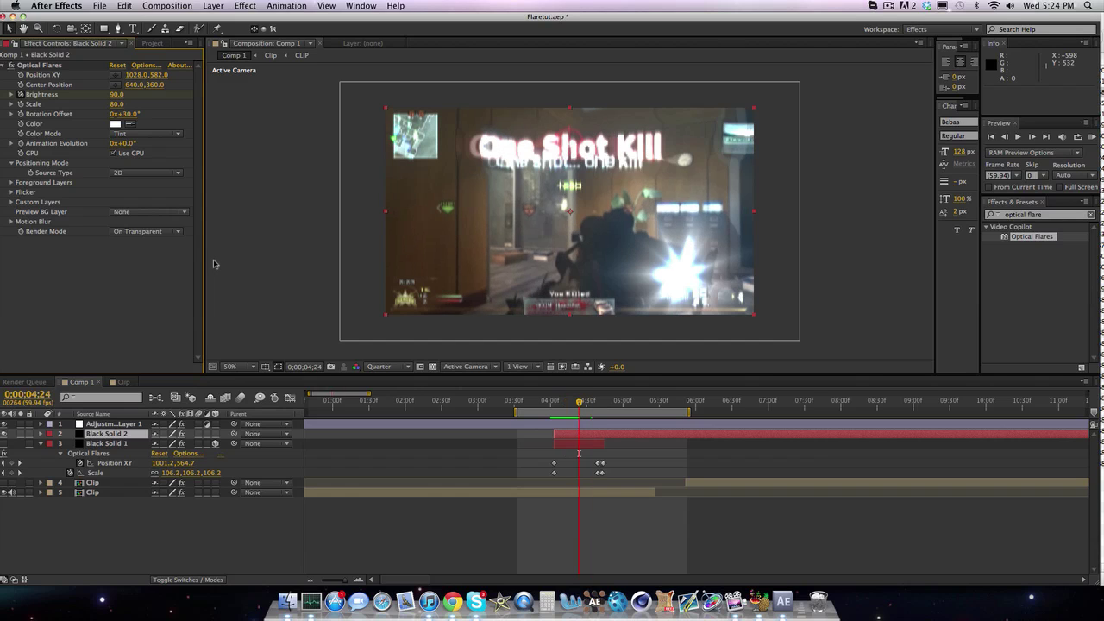
key(space)
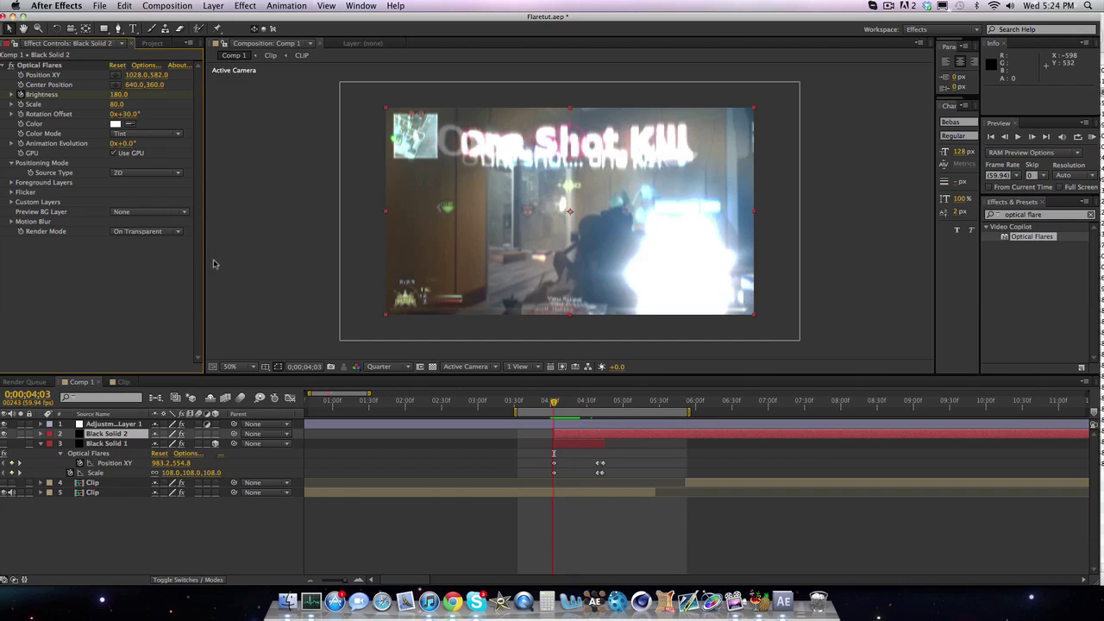
click(115, 124)
click(542, 297)
click(655, 252)
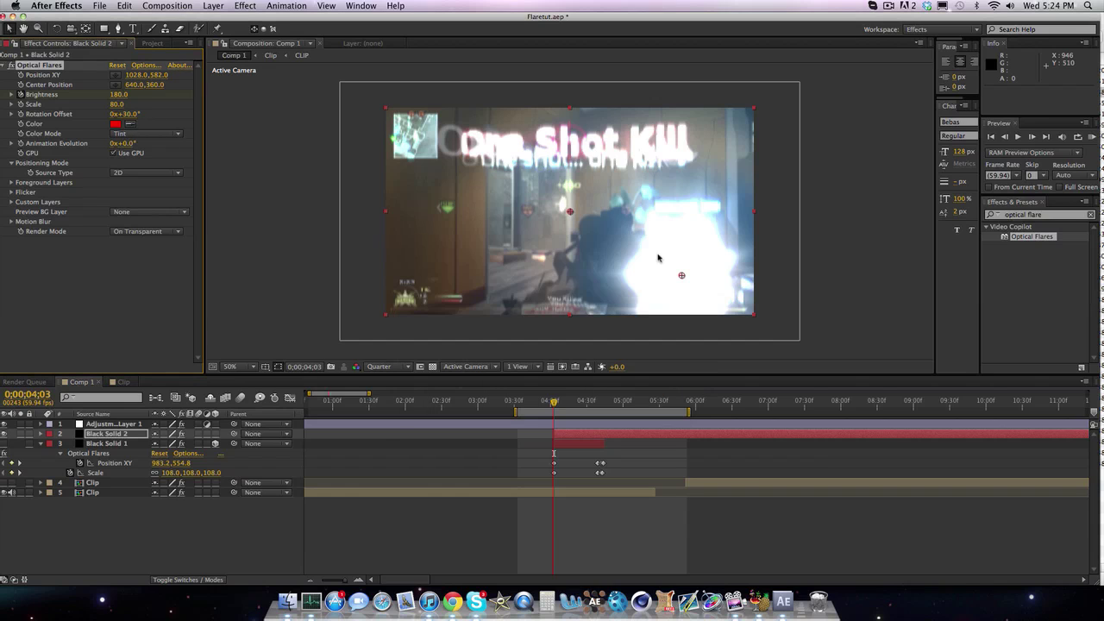
key(super+z)
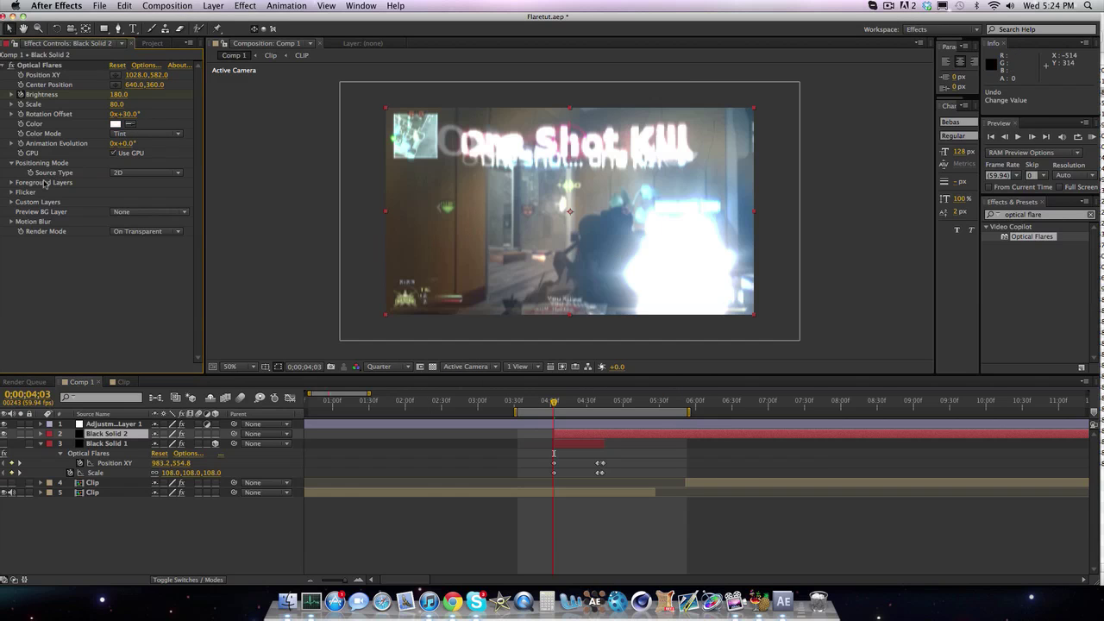
click(218, 438)
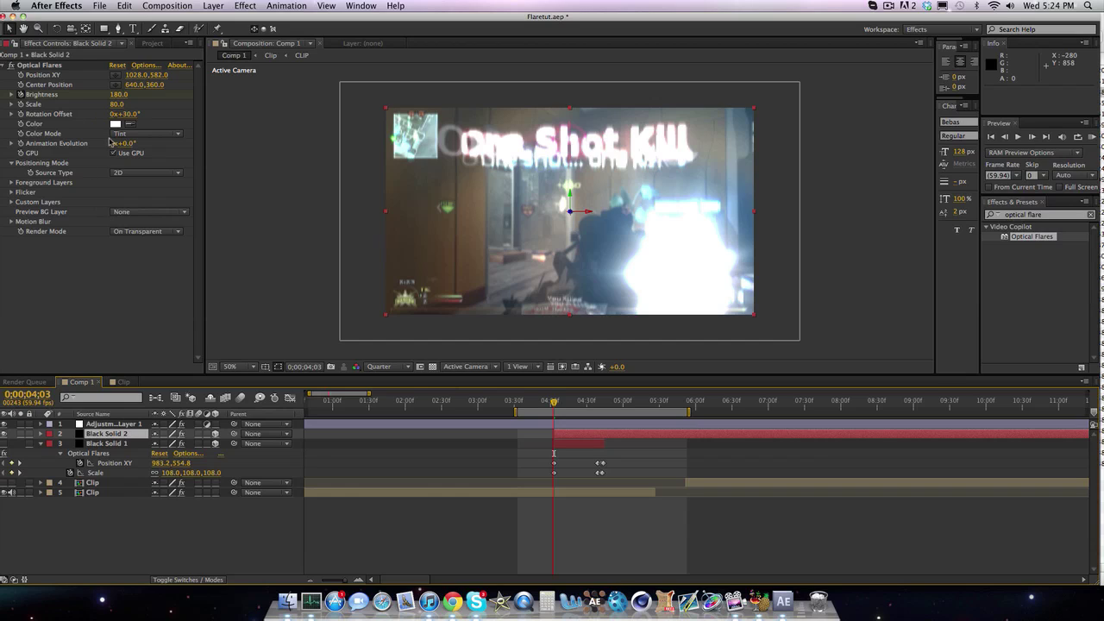
- Reveal Black Solid 2's Position XY and Brightness keyframes plus Orientation and X/Y/Z Rotation, then play ahead
click(19, 76)
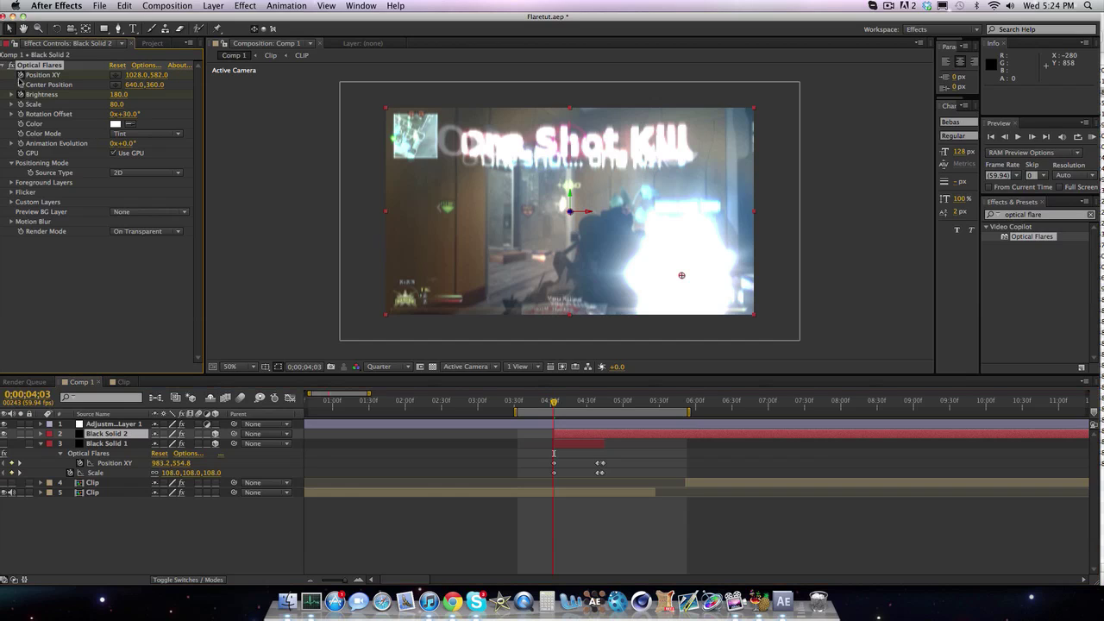
key(u)
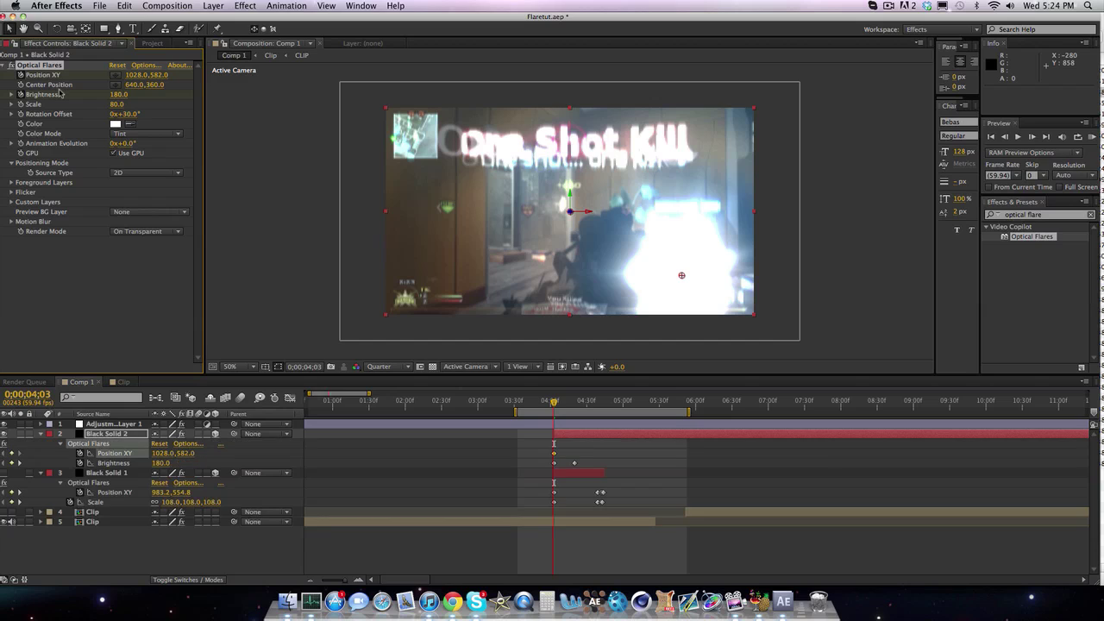
click(97, 434)
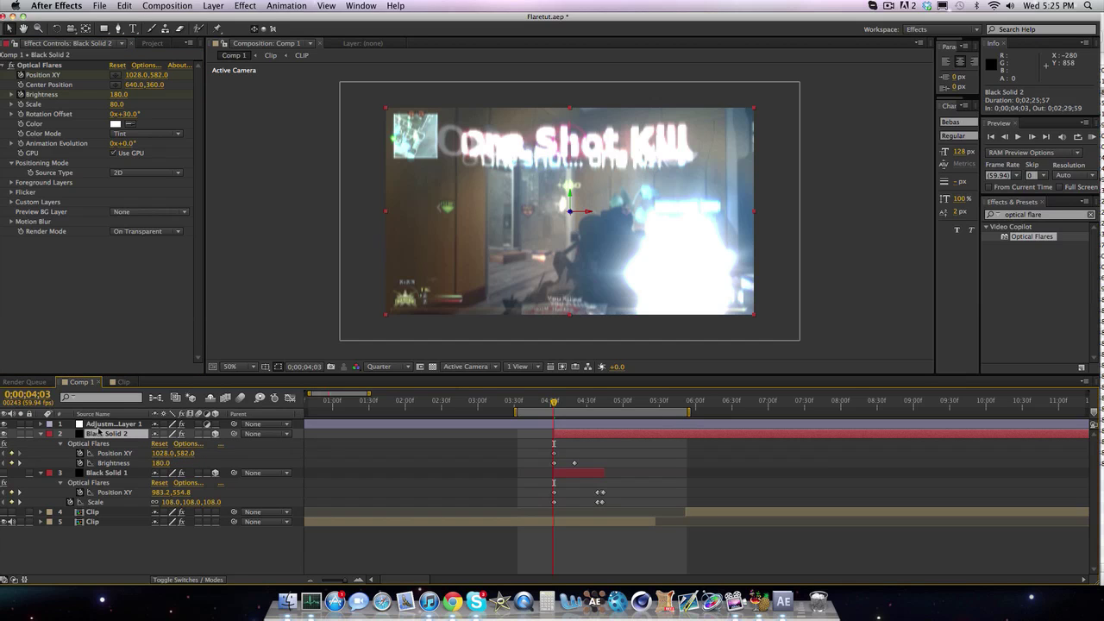
key(shift+r)
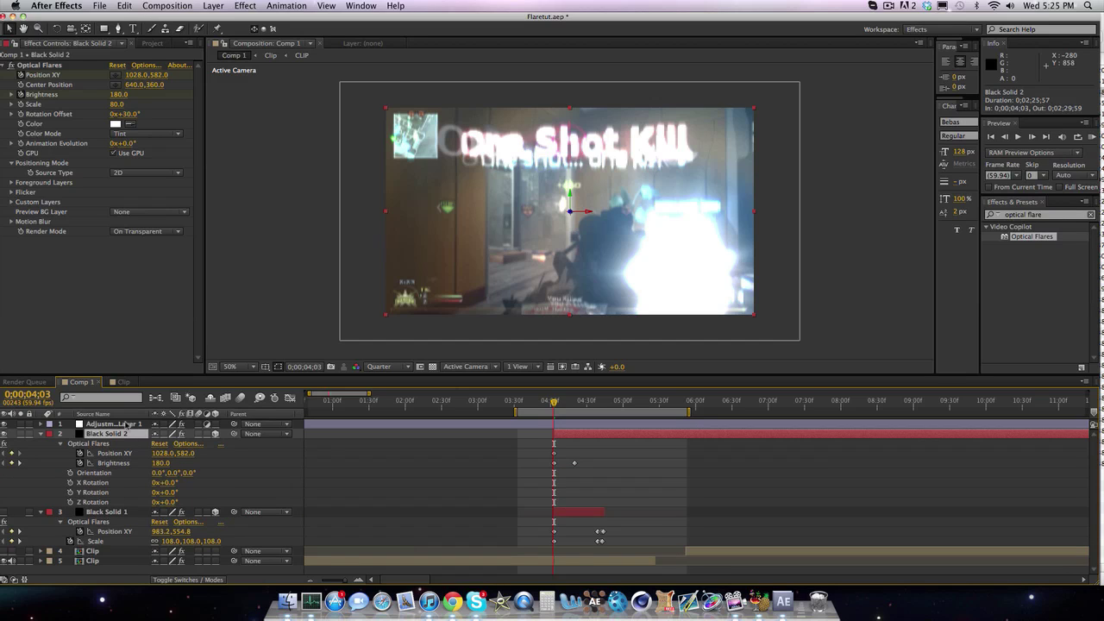
key(space)
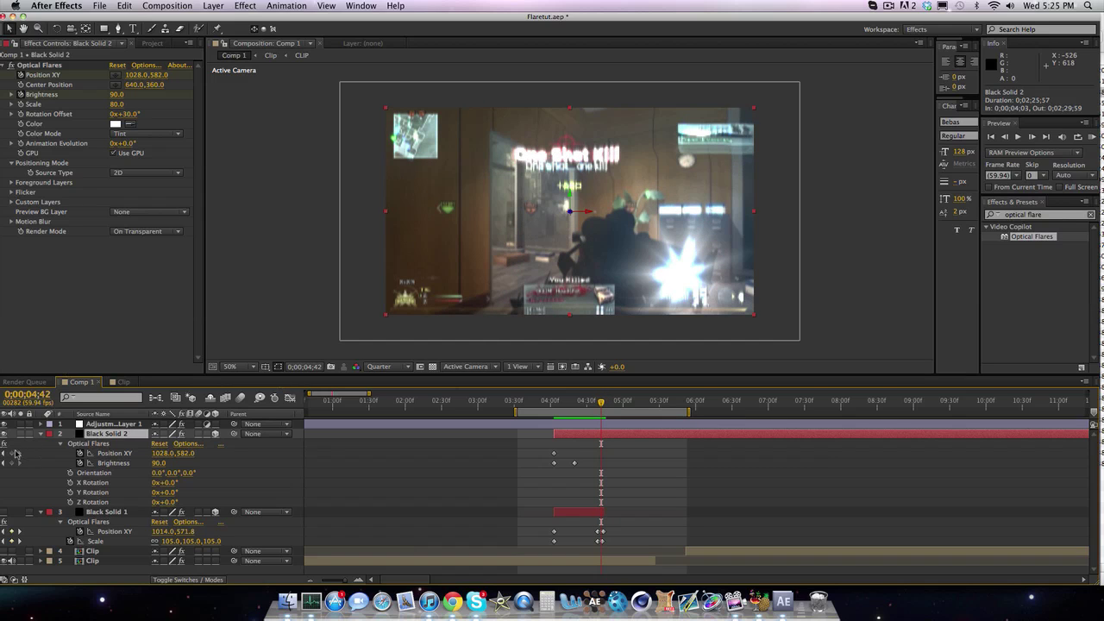
- Pick a new Optical Flares position on the gun's muzzle with the crosshair and fine-tune it
click(116, 75)
click(705, 285)
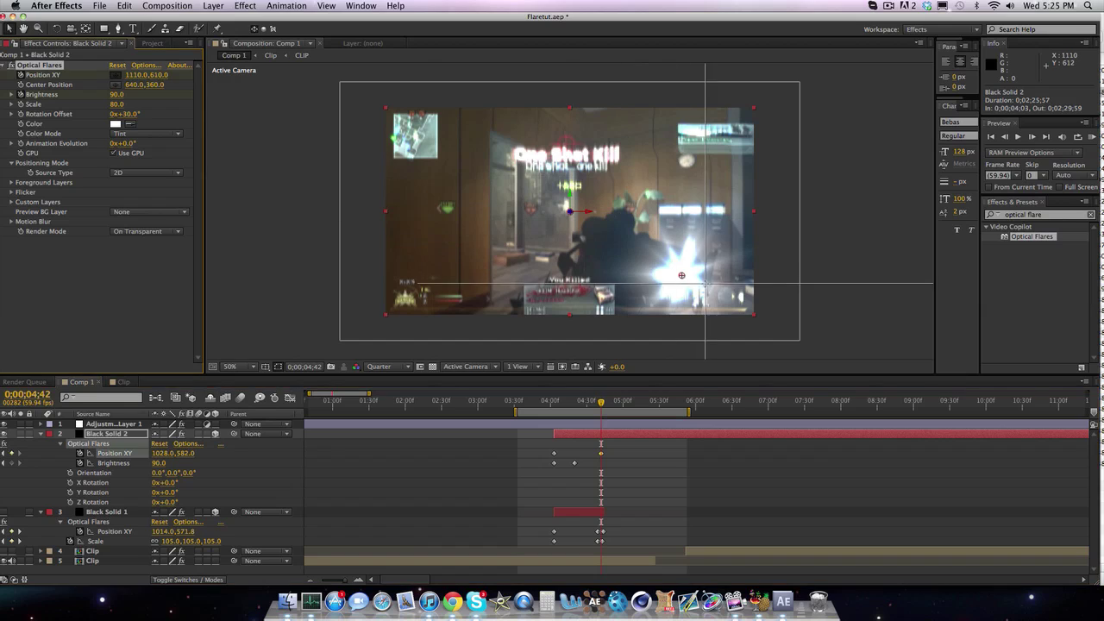
click(680, 280)
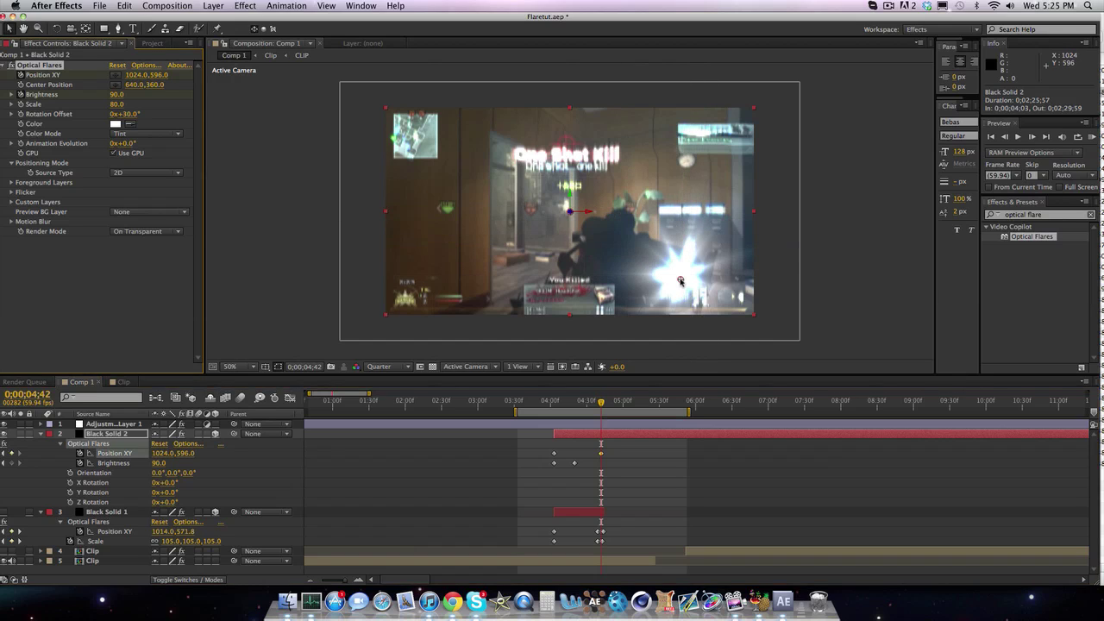
drag(680, 280, 678, 278)
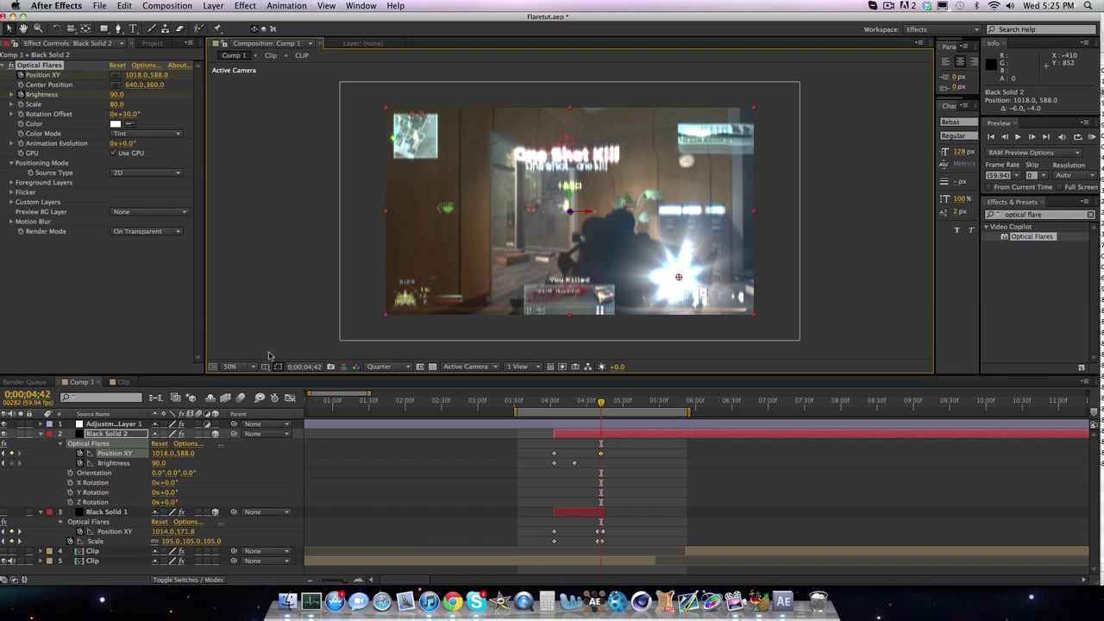
- Hide the flare layer, step to 0;00;04;42 and move the flare point to 1022, 576
click(4, 433)
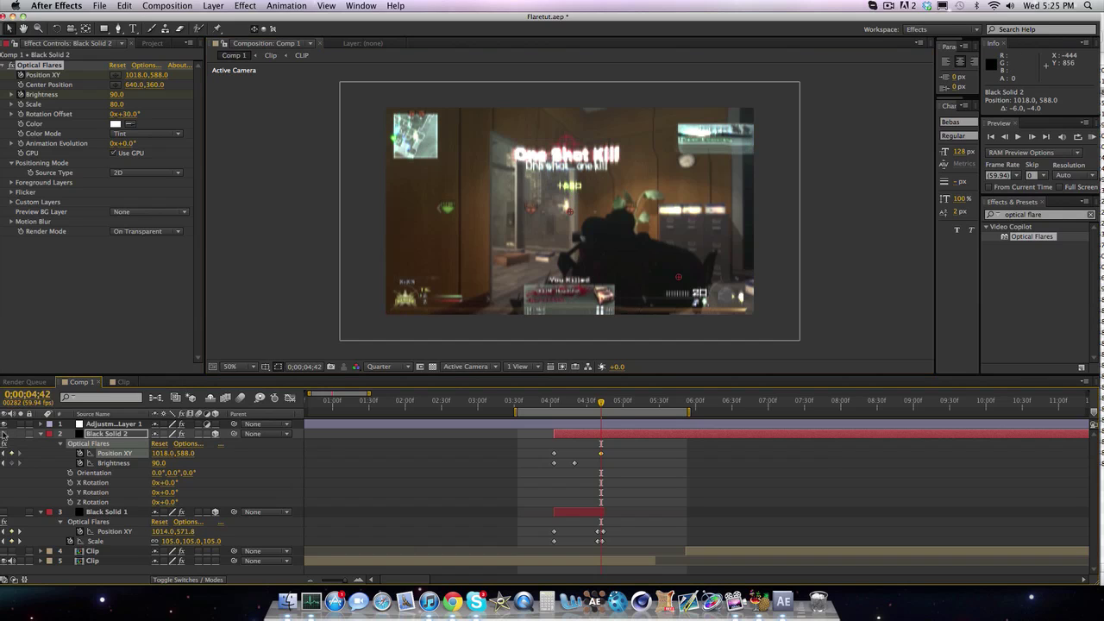
key(shift+Page_Up)
key(shift+Page_Up)
key(shift+Page_Up)
key(shift+Page_Up)
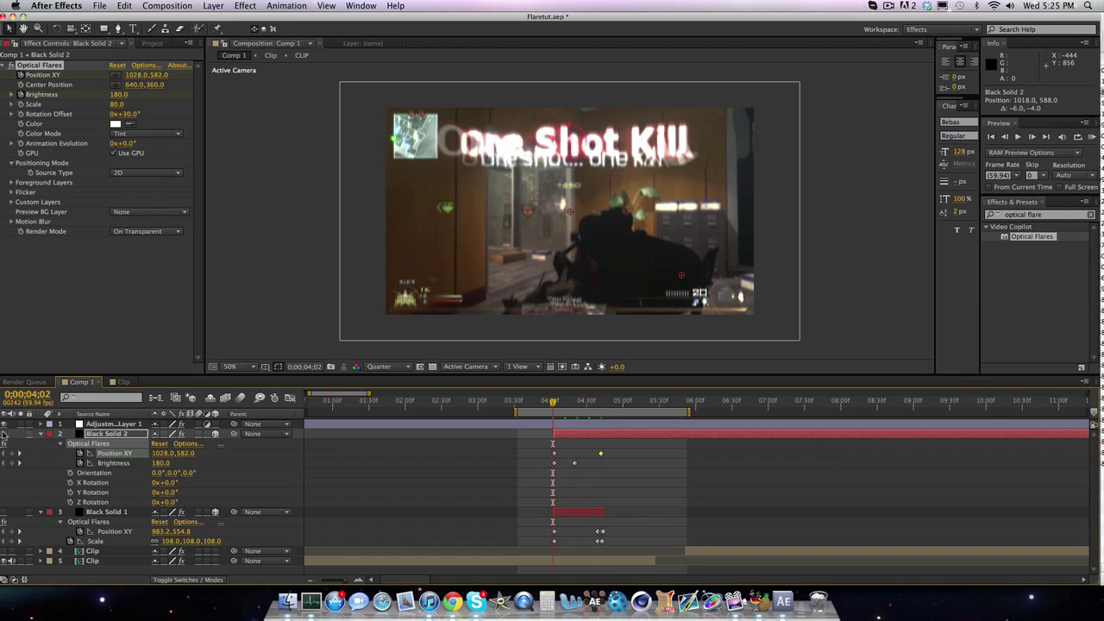
key(Page_Down)
key(Page_Down)
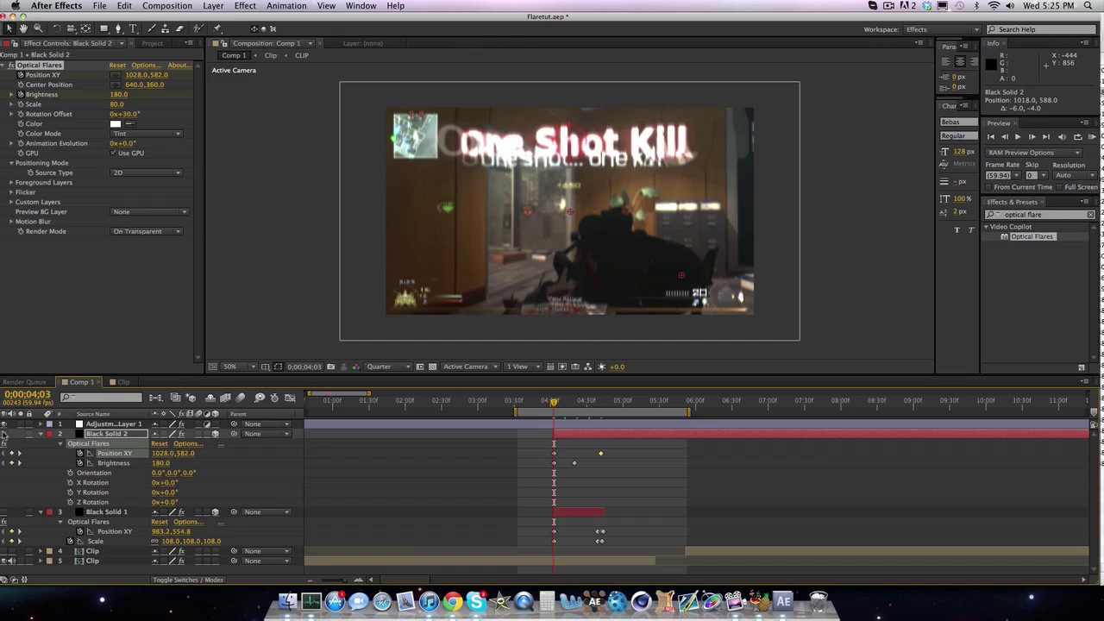
key(Page_Up)
key(shift+Page_Down)
key(shift+Page_Down)
key(shift+Page_Down)
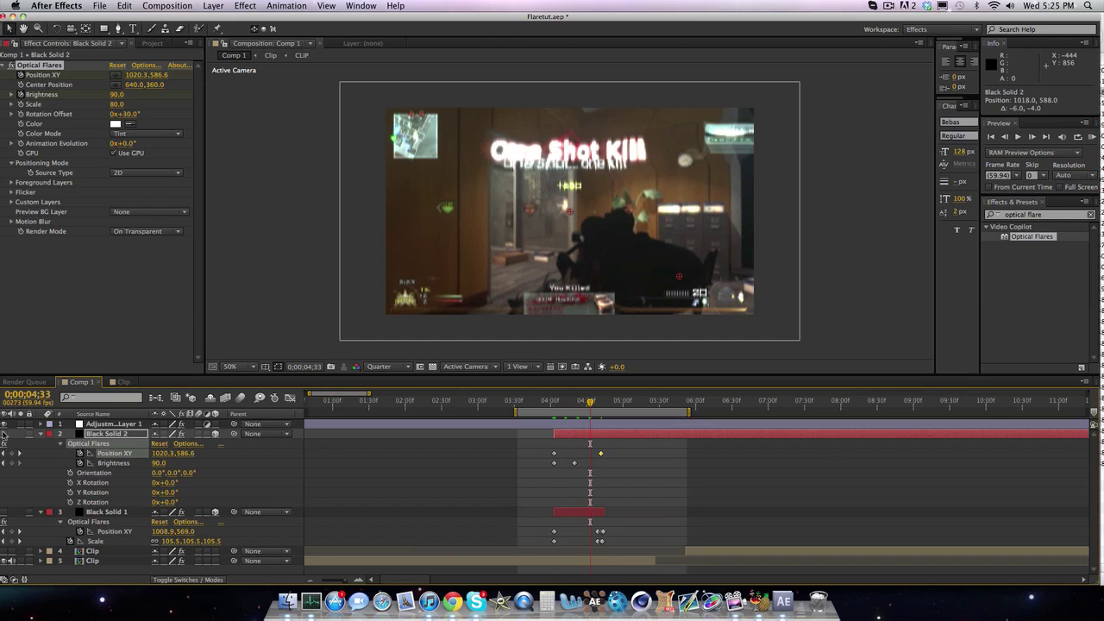
key(Page_Down)
key(Page_Down)
key(Page_Down)
key(Page_Down)
key(Page_Down)
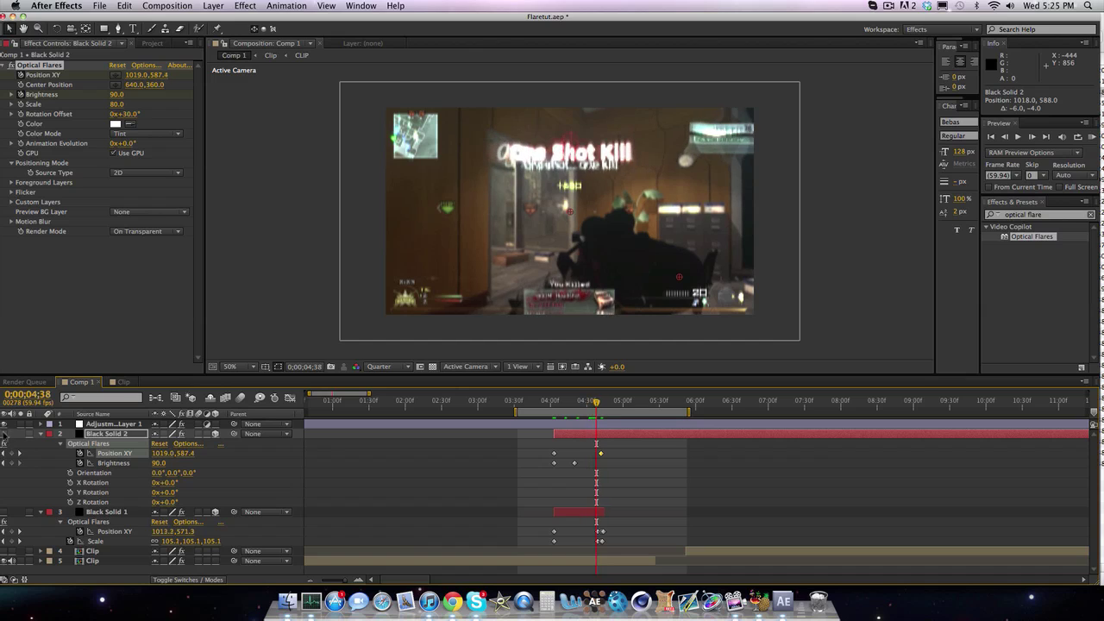
key(Page_Down)
key(Page_Down)
key(Page_Down)
key(Page_Down)
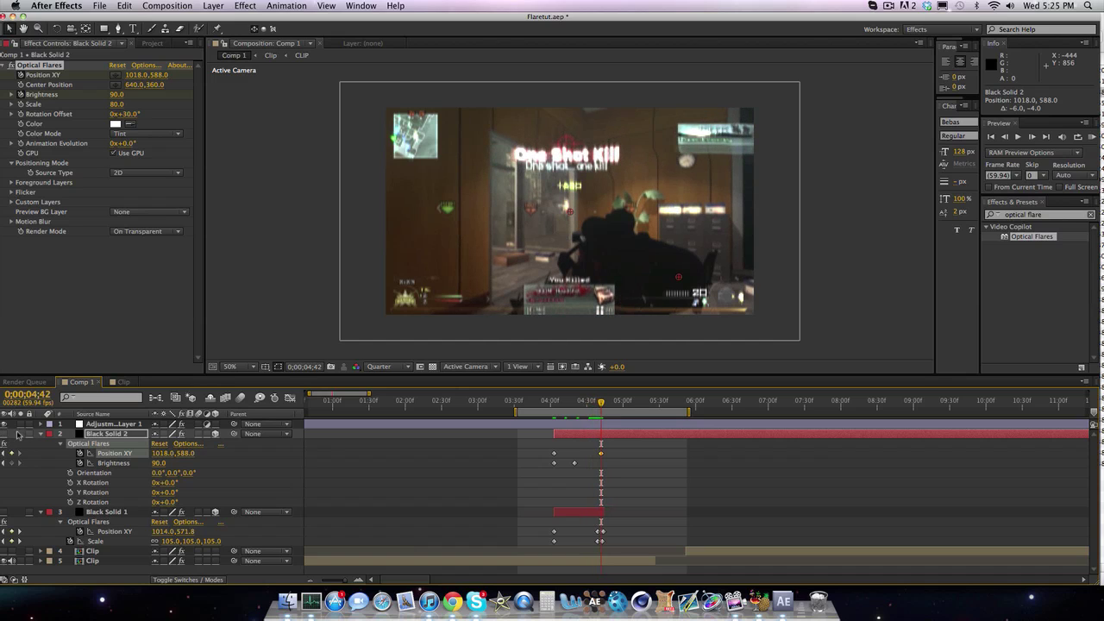
click(678, 280)
drag(678, 280, 678, 276)
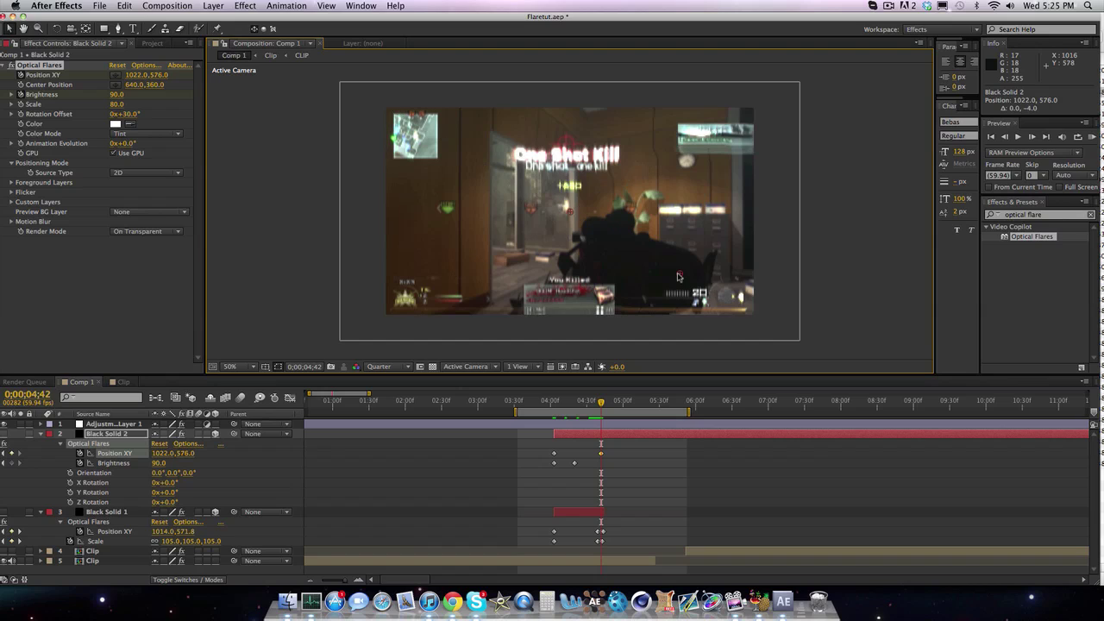
- Make Black Solid 2 visible again and clear the optical flare text from the Effects & Presets search
click(3, 433)
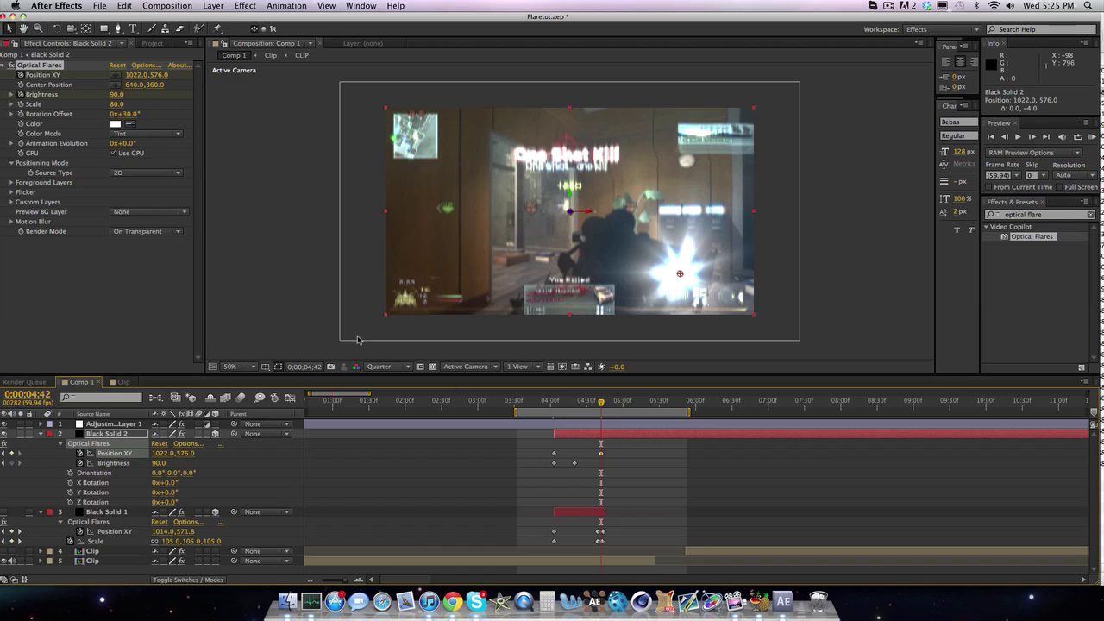
click(1057, 219)
drag(1057, 220, 1013, 215)
key(BackSpace)
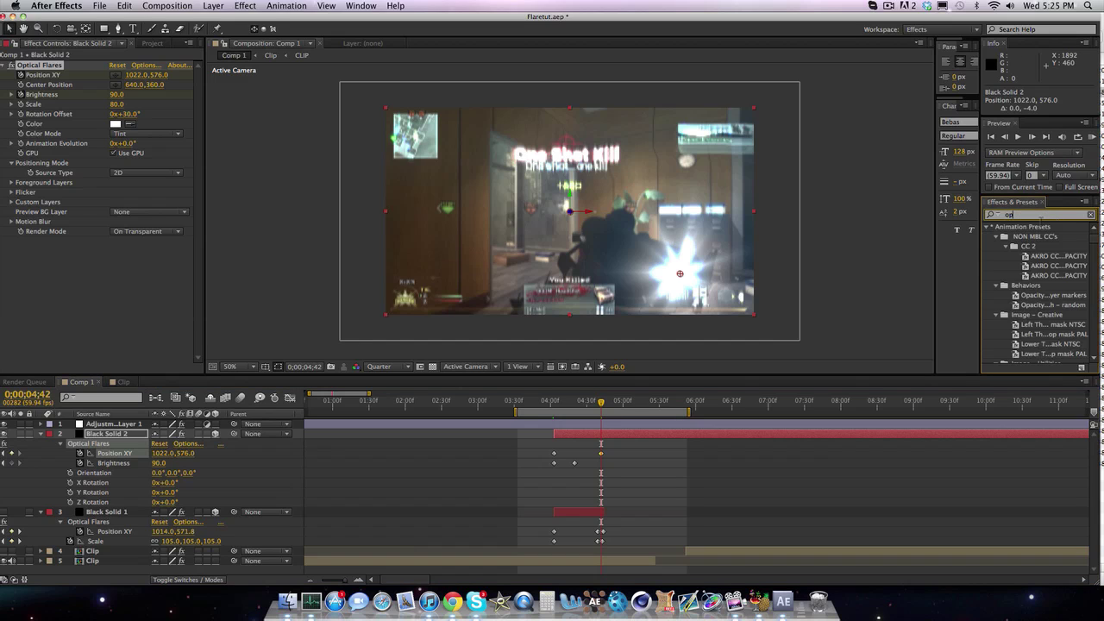
click(992, 215)
click(849, 250)
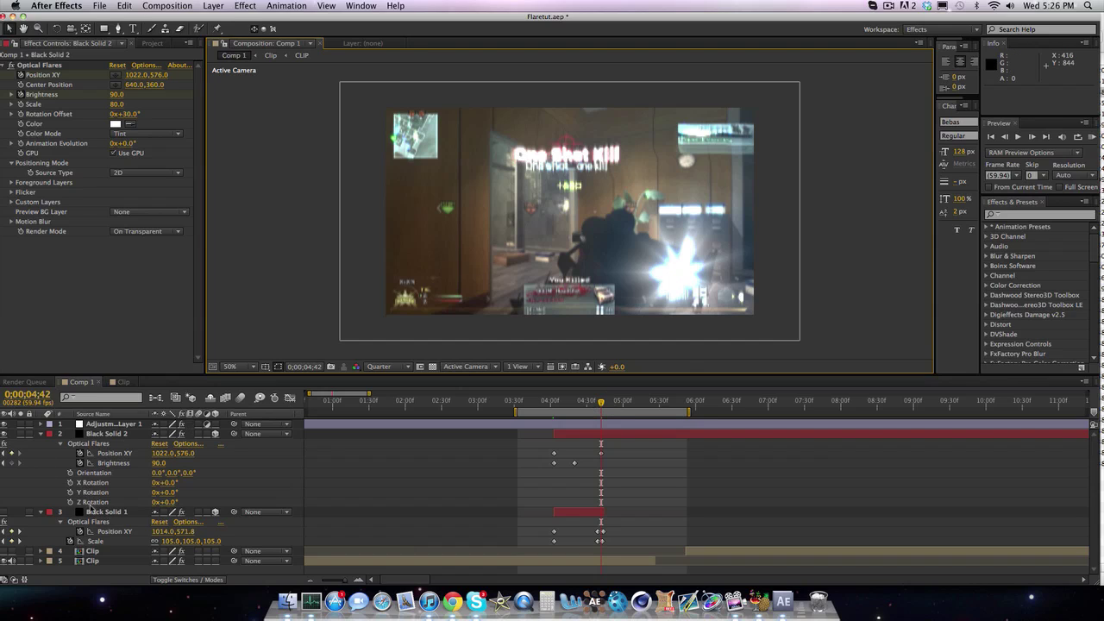
- Delete the Black Solid 1 layer and move the playhead to 0;00;04;43
click(92, 511)
key(Delete)
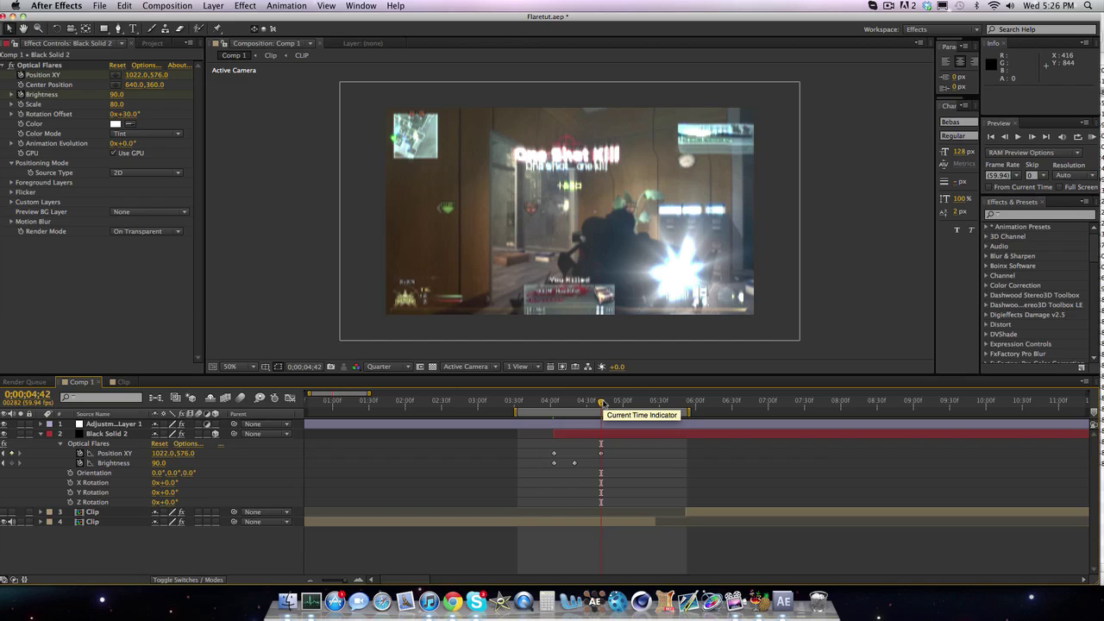
drag(602, 404, 602, 404)
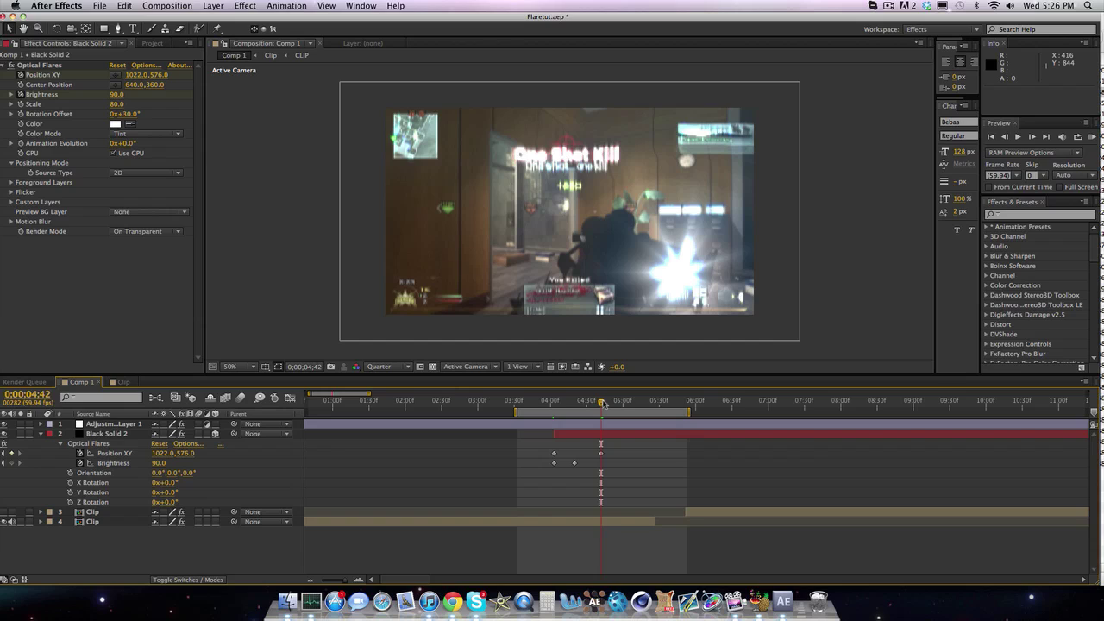
- Keyframe the flare position at 1022, 560 on the gun at 0;00;04;43
drag(602, 403, 604, 403)
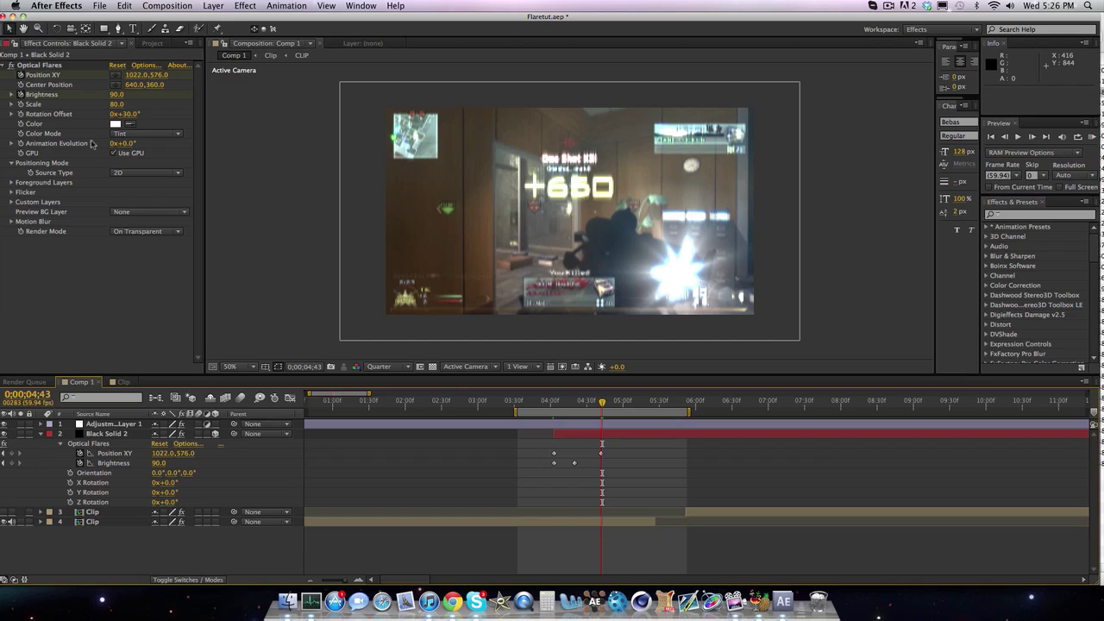
click(115, 75)
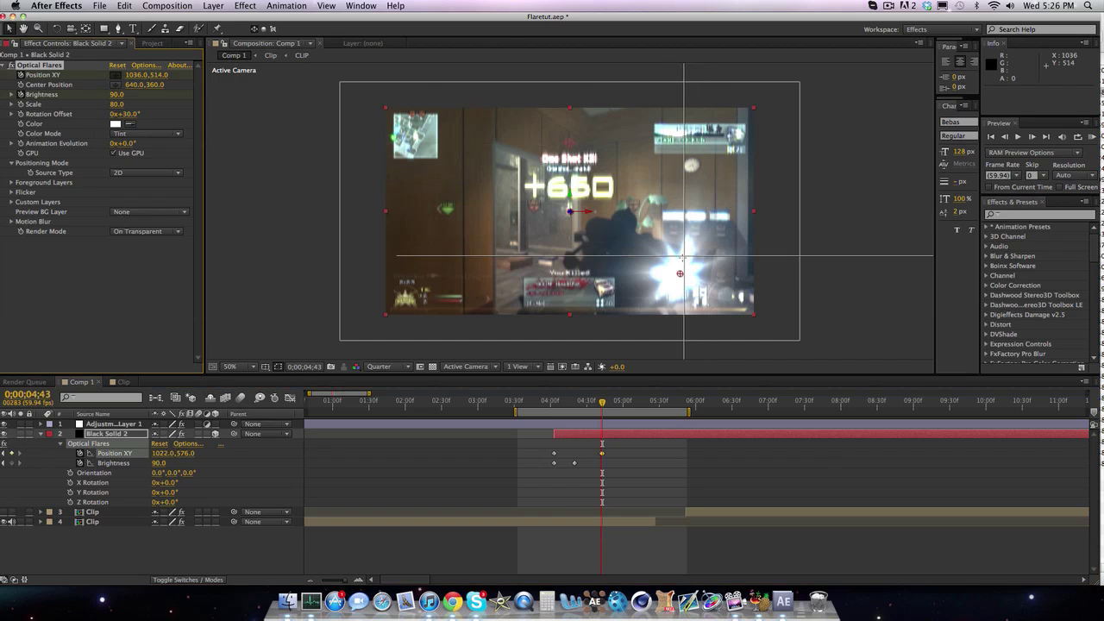
click(680, 272)
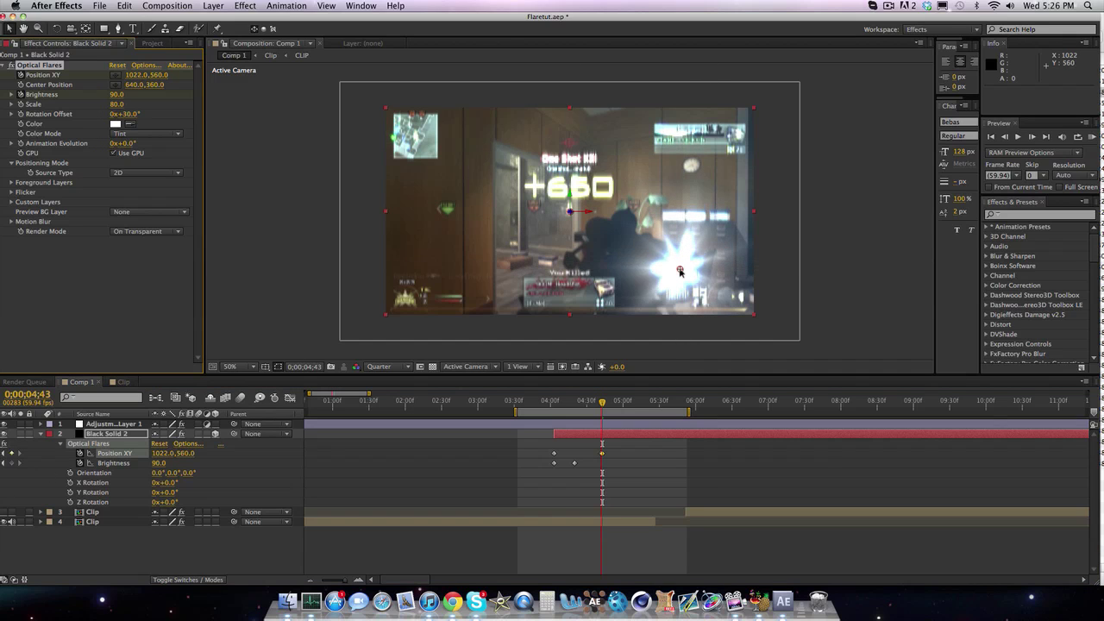
key(Page_Down)
key(Page_Down)
key(Page_Up)
key(Page_Up)
- Move the flare to 1064, 486 at 0;00;04;44 and trim Black Solid 2 to end at 0;00;04;45
key(Page_Down)
drag(680, 271, 691, 248)
key(Page_Down)
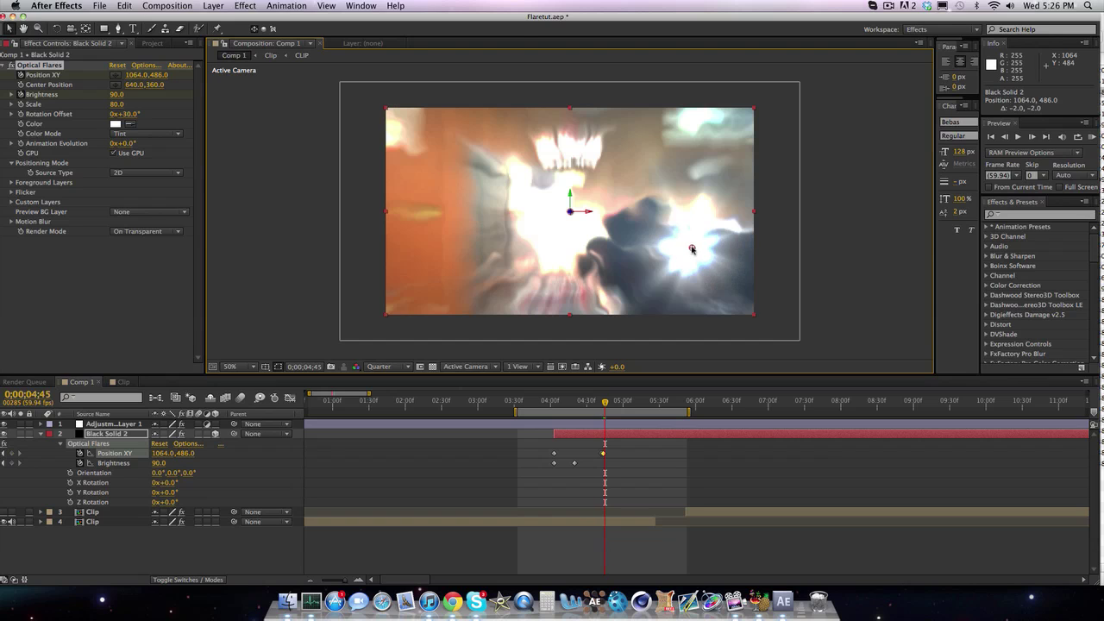
key(alt+bracketright)
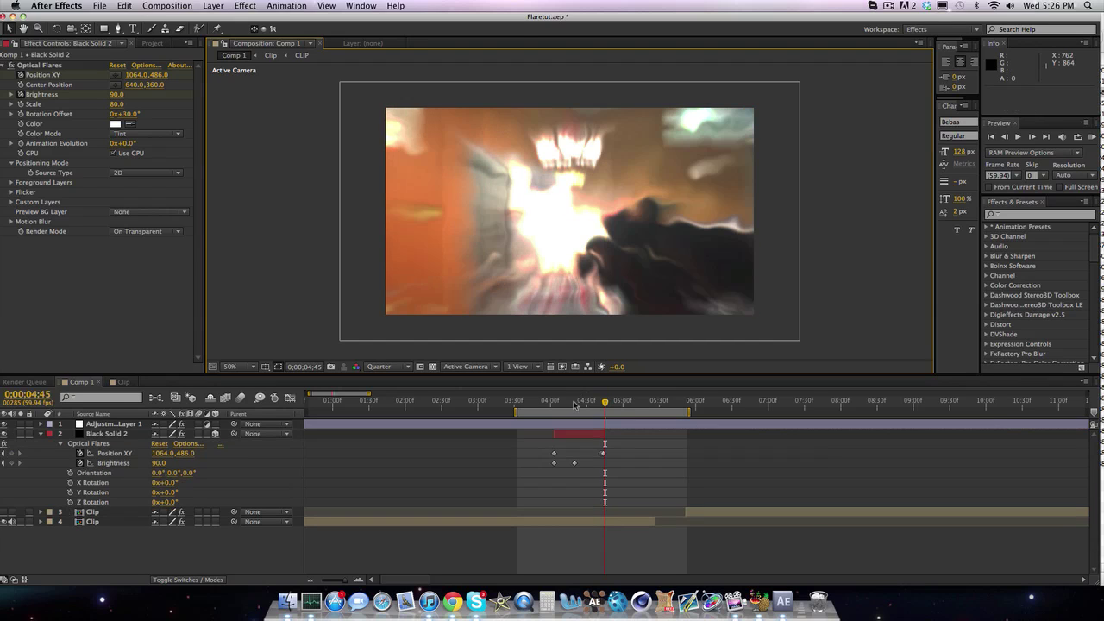
drag(575, 405, 601, 404)
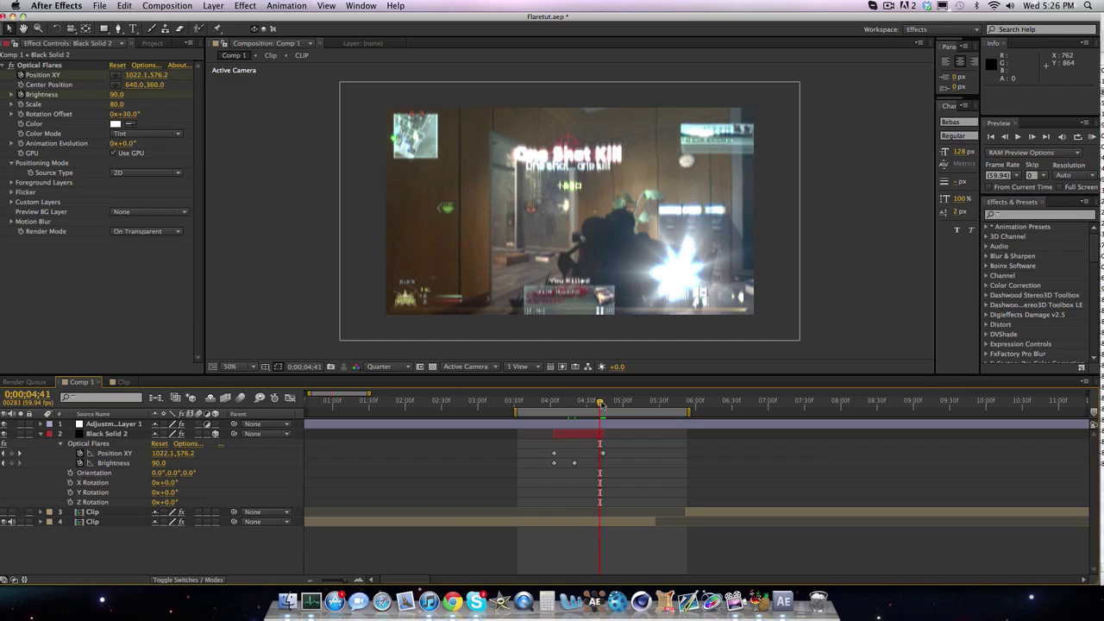
- Jump to the first flare keyframe at 0;00;04;03, select Black Solid 2 and step to 0;00;04;42
key(Page_Up)
key(Page_Up)
key(Page_Up)
key(Page_Up)
key(Page_Up)
key(Page_Up)
key(Page_Up)
key(Page_Up)
key(Page_Up)
key(Page_Up)
key(Page_Up)
key(Page_Up)
key(Page_Up)
key(Page_Up)
key(Page_Up)
key(Page_Up)
key(Page_Up)
key(Page_Up)
key(Page_Up)
key(Page_Up)
key(j)
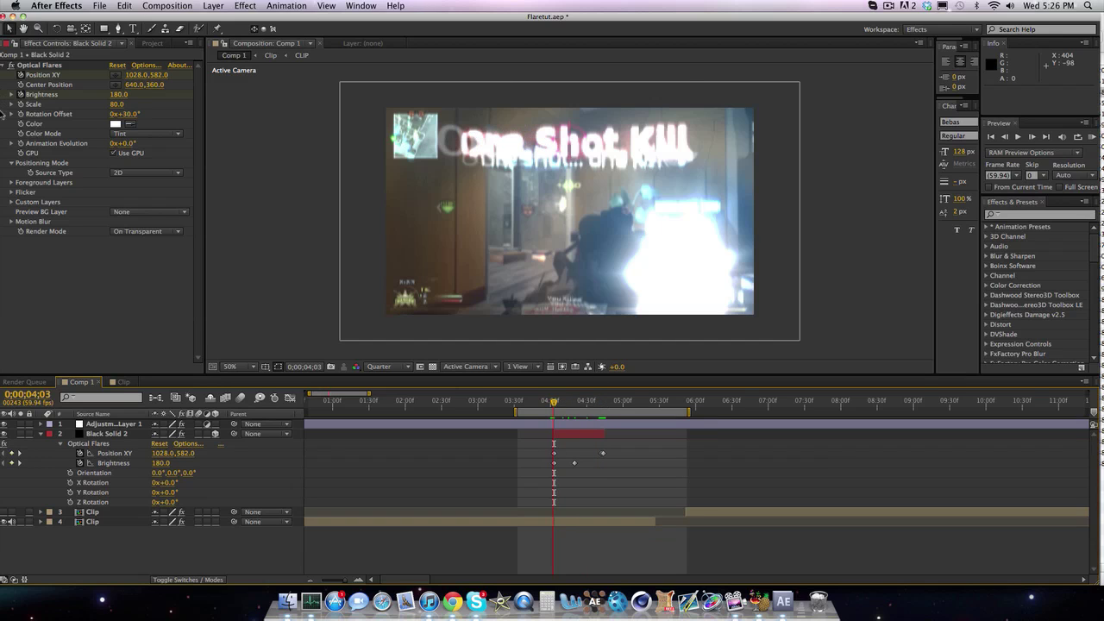
click(17, 106)
key(Page_Down)
key(Page_Down)
key(Page_Down)
key(Page_Down)
key(Page_Down)
key(Page_Down)
key(Page_Down)
key(Page_Down)
key(Page_Down)
key(Page_Down)
key(Page_Down)
key(Page_Down)
key(Page_Down)
key(Page_Down)
key(Page_Down)
key(Page_Down)
key(Page_Down)
key(Page_Down)
key(Page_Down)
key(Page_Down)
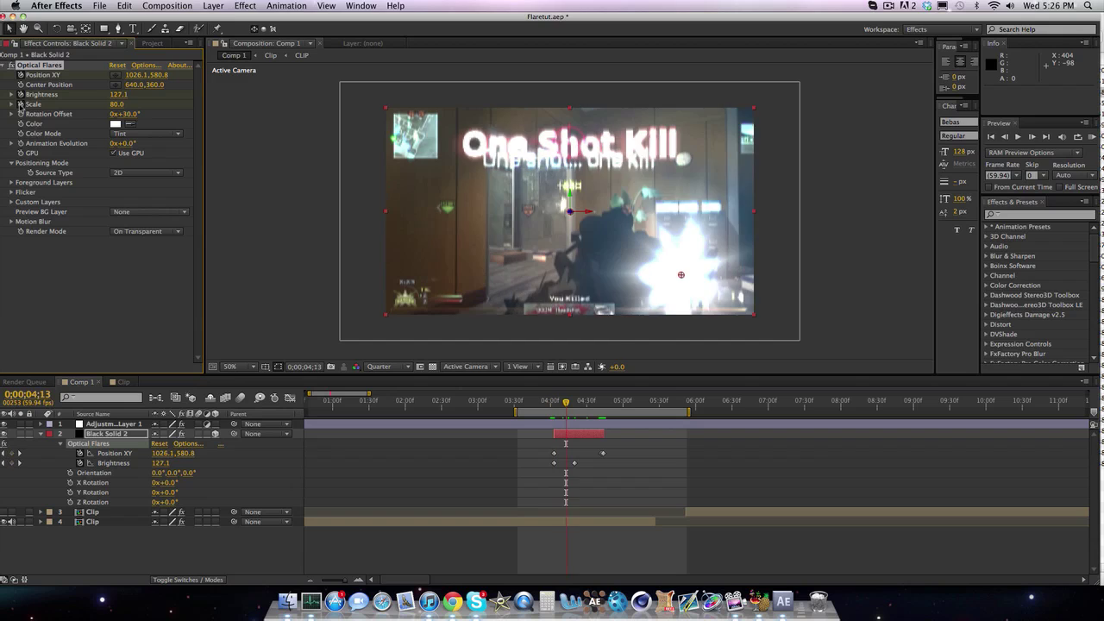
key(Page_Down)
key(Page_Down)
key(Page_Down)
key(Page_Down)
key(Page_Down)
key(Page_Down)
key(Page_Down)
key(Page_Down)
key(Page_Down)
key(Page_Down)
key(Page_Down)
key(Page_Down)
key(Page_Down)
key(Page_Down)
key(Page_Down)
key(Page_Down)
key(Page_Down)
key(Page_Down)
key(Page_Down)
key(Page_Down)
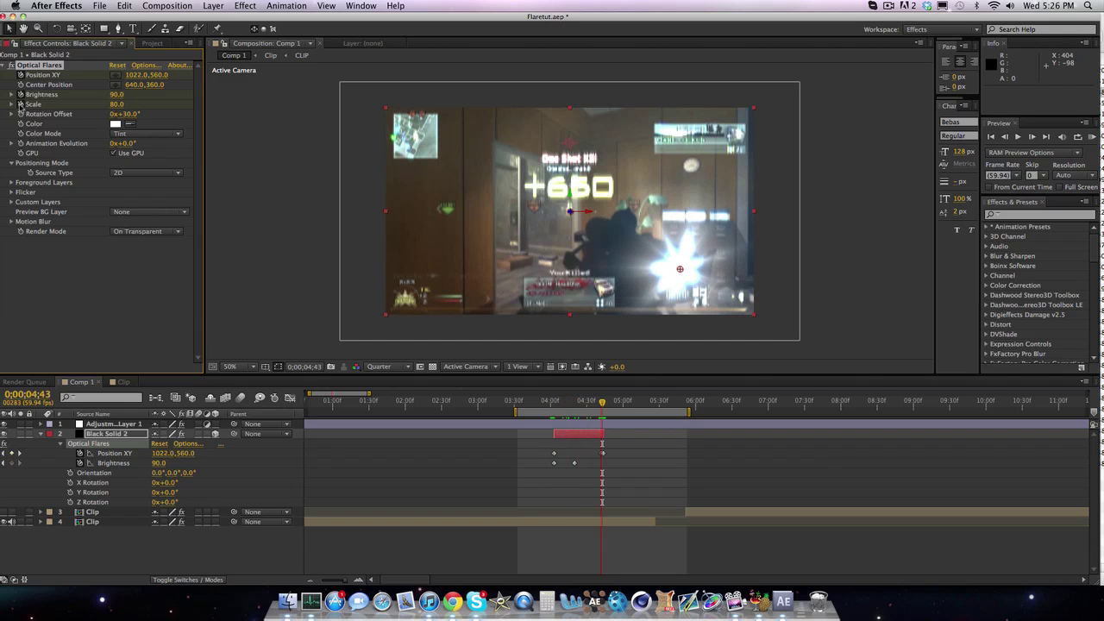
key(Page_Up)
key(Page_Up)
key(Page_Up)
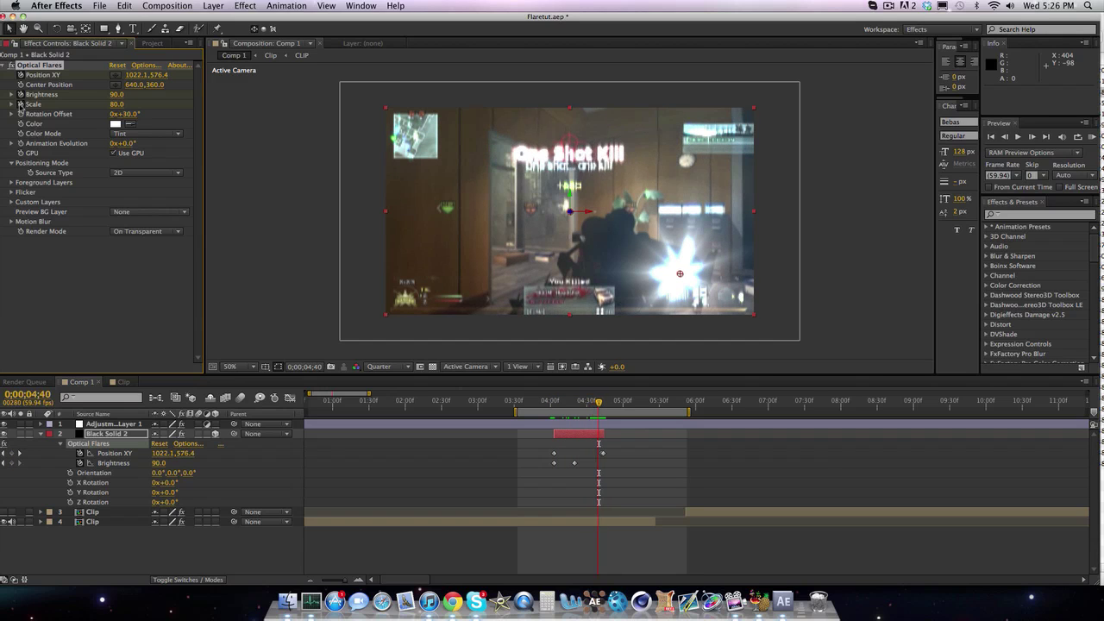
key(Page_Down)
key(Page_Down)
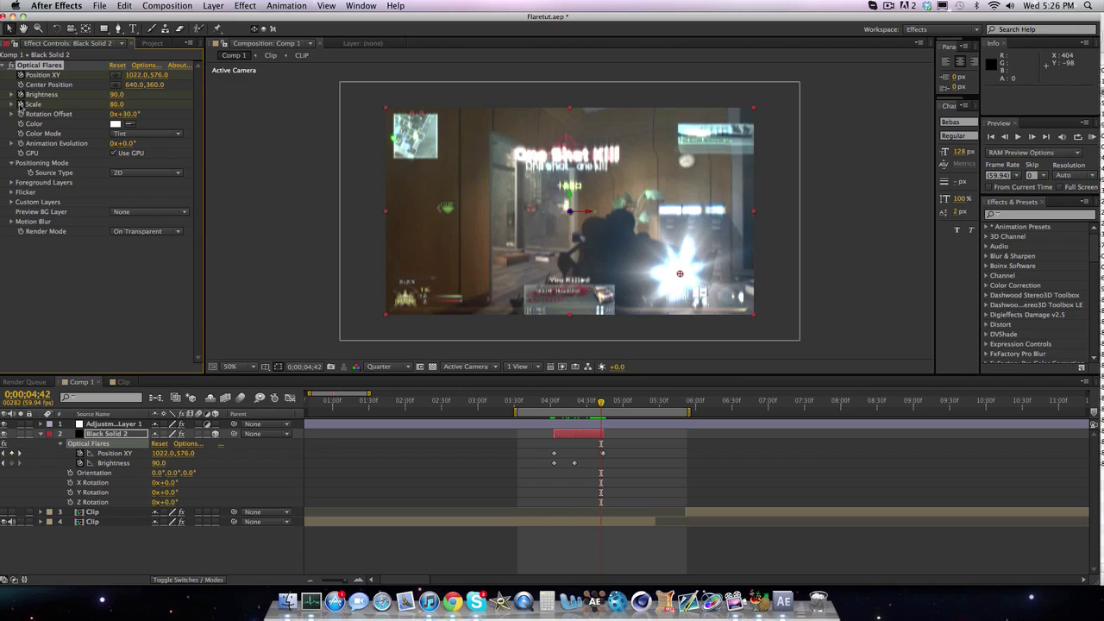
- Keyframe the flare Scale shrinking frame by frame: 78, 75, 72, then 70 at 0;00;04;44
click(113, 105)
text(78)
key(Return)
click(118, 105)
text(75)
key(Return)
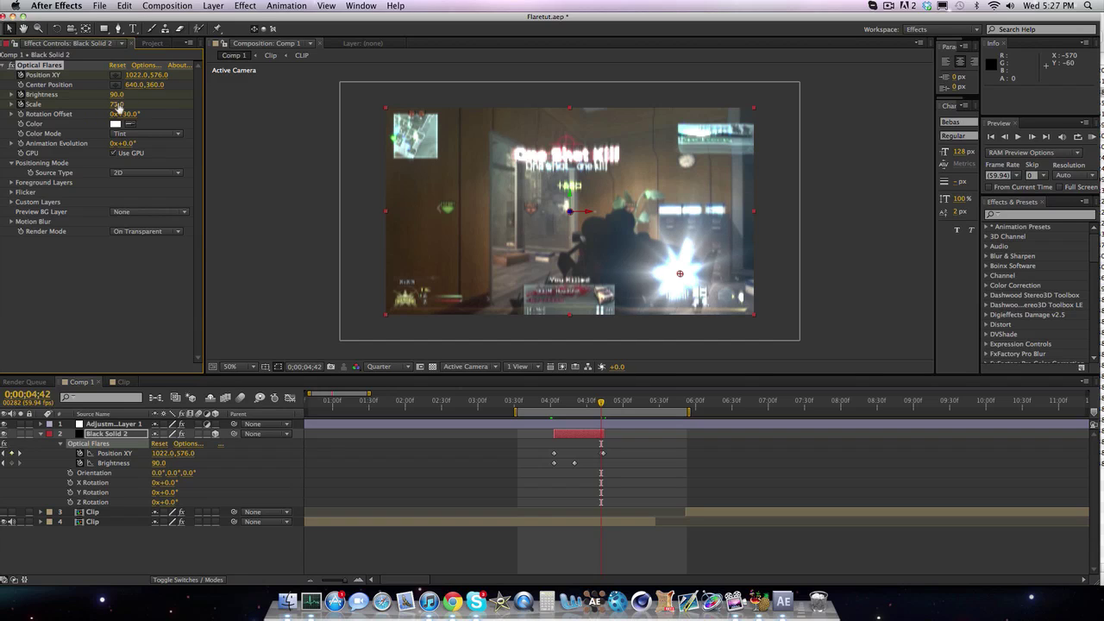
key(Page_Down)
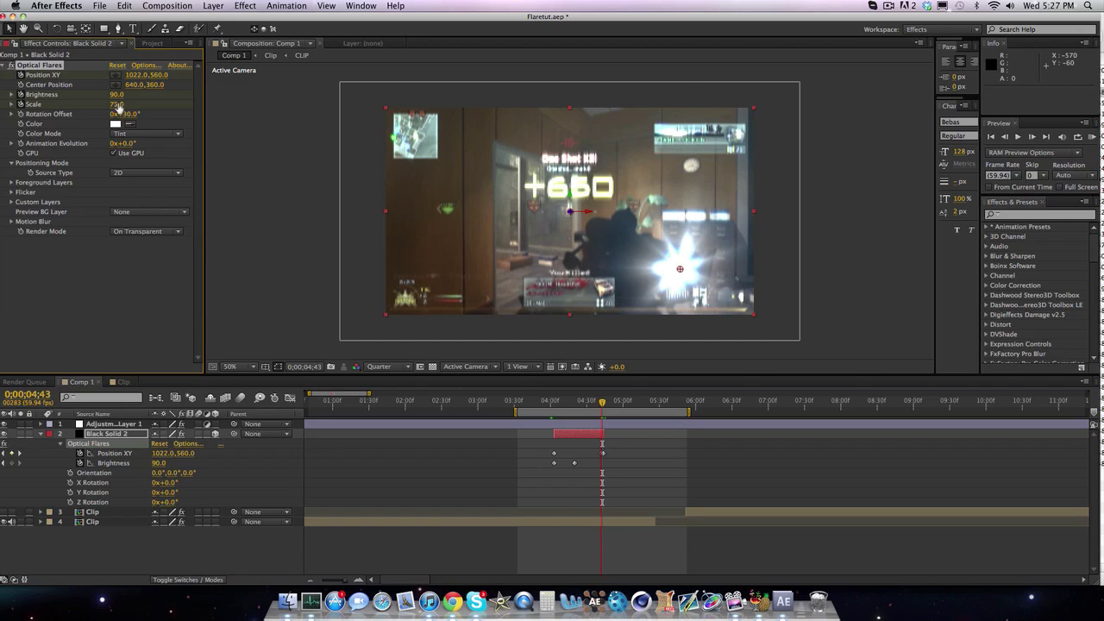
click(118, 104)
key(Return)
key(Page_Down)
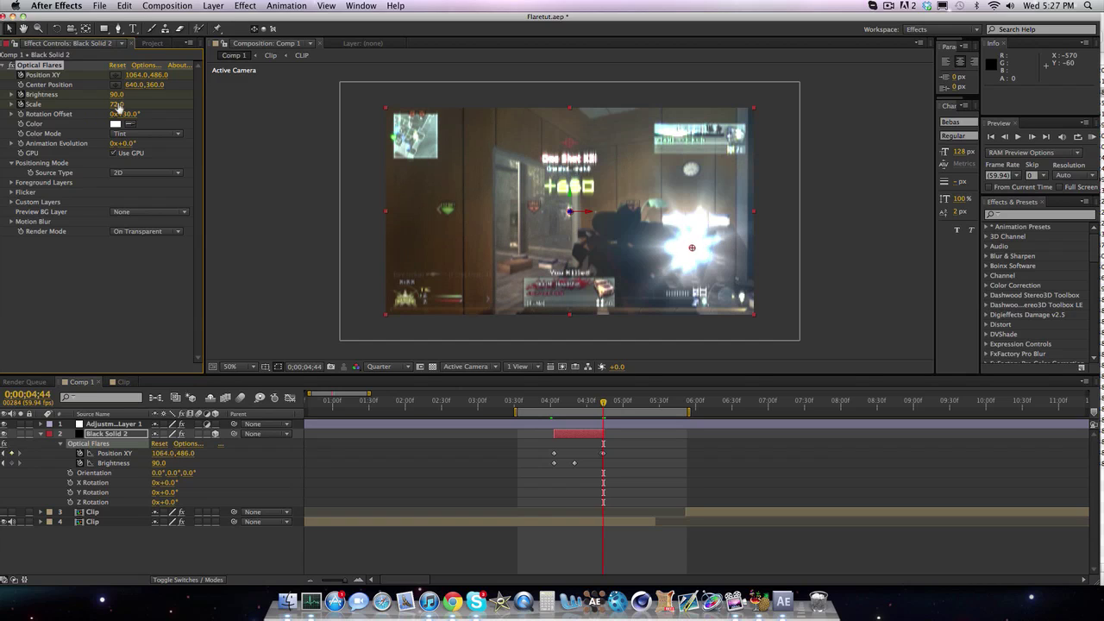
click(118, 105)
key(Return)
- Step back through the shot to review the flare, then collapse Black Solid 2's properties
key(Page_Down)
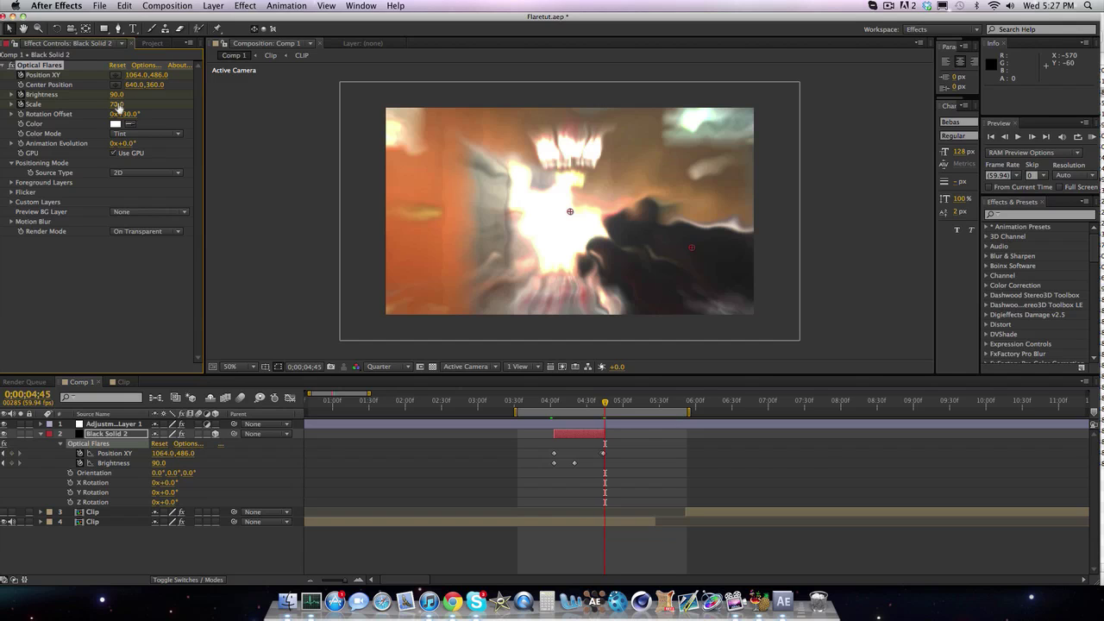
key(Page_Up)
key(Page_Up)
key(Page_Up)
key(Page_Up)
key(Page_Up)
key(Page_Up)
key(Page_Up)
key(Page_Up)
key(Page_Up)
key(Page_Up)
key(Page_Up)
key(Page_Up)
key(Page_Up)
key(Page_Up)
key(Page_Up)
key(Page_Up)
key(Page_Up)
key(Page_Up)
key(Page_Up)
key(Page_Up)
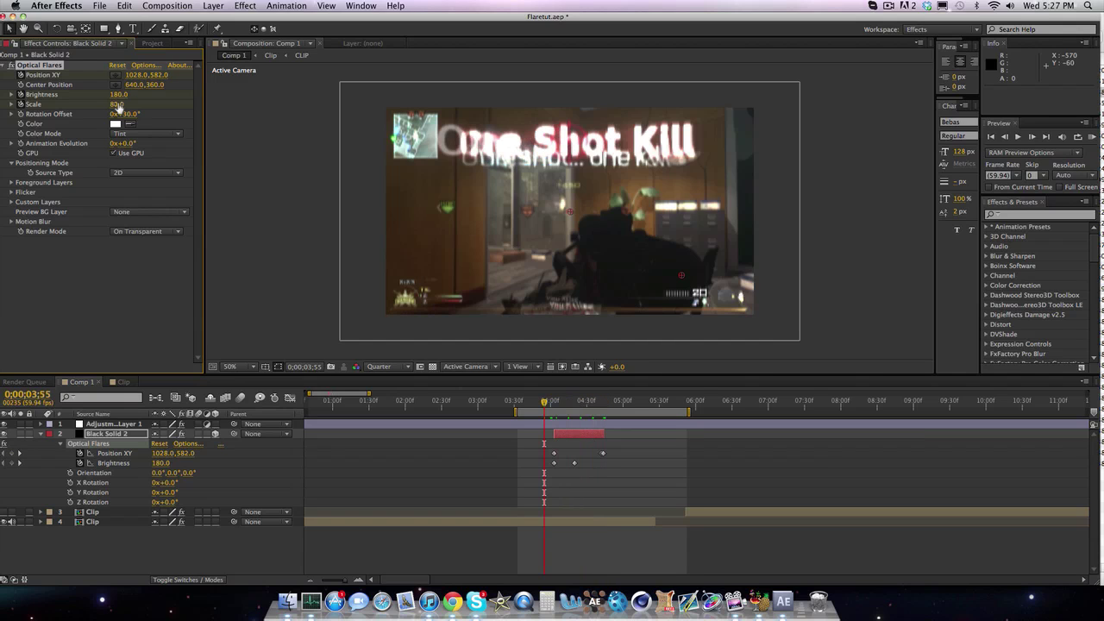
key(Page_Down)
key(Page_Down)
key(Page_Down)
key(Page_Down)
key(Page_Down)
key(Page_Down)
key(Page_Down)
key(Page_Down)
key(Page_Down)
key(Page_Down)
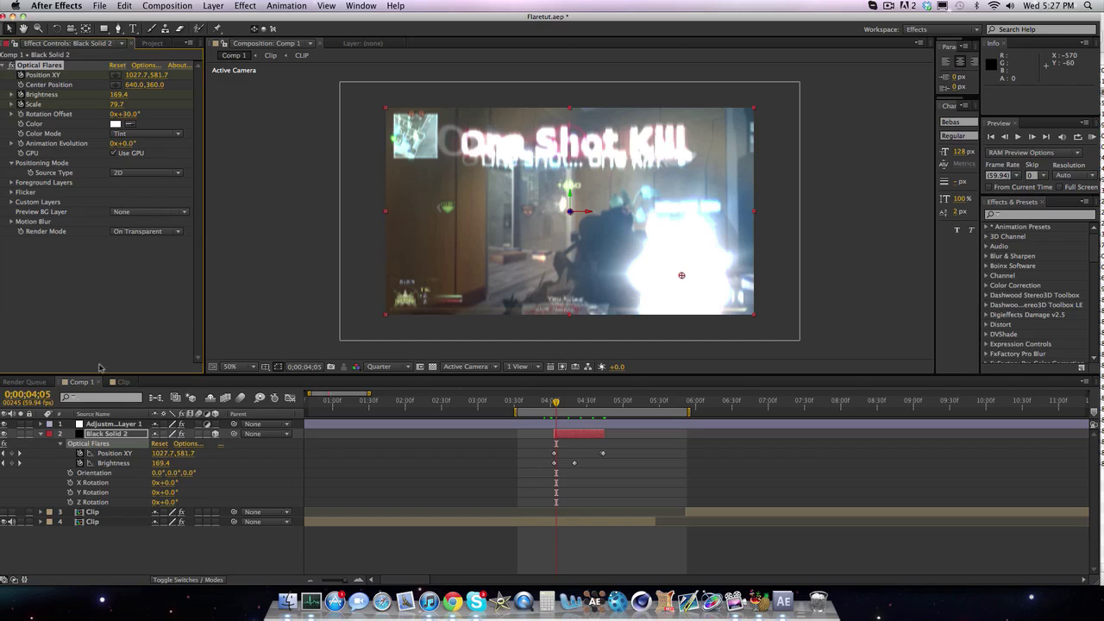
click(43, 436)
click(116, 434)
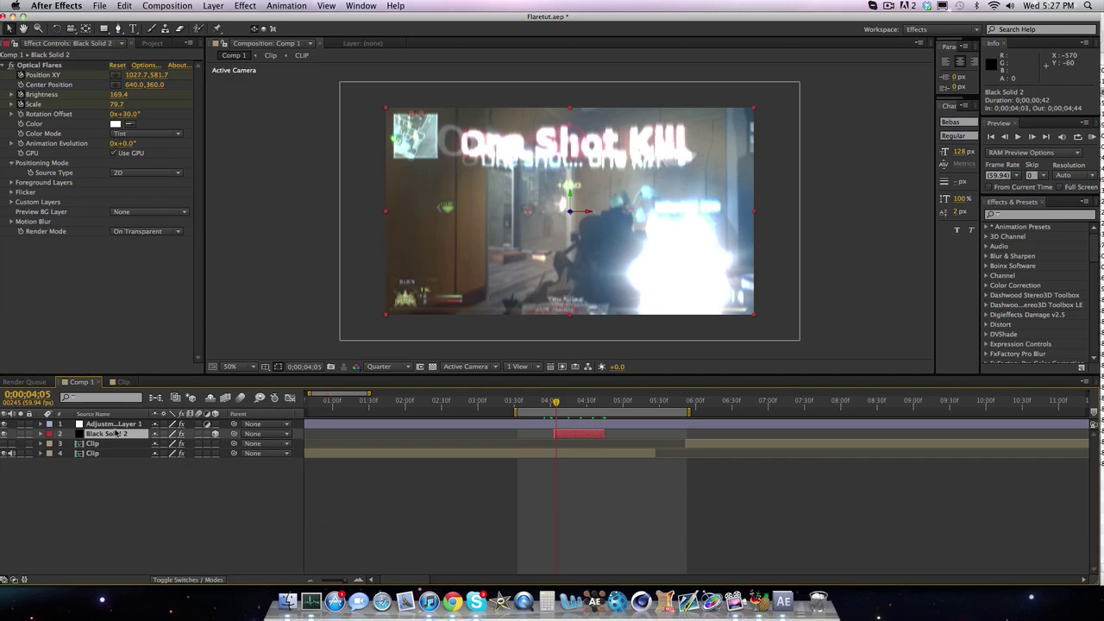
click(100, 426)
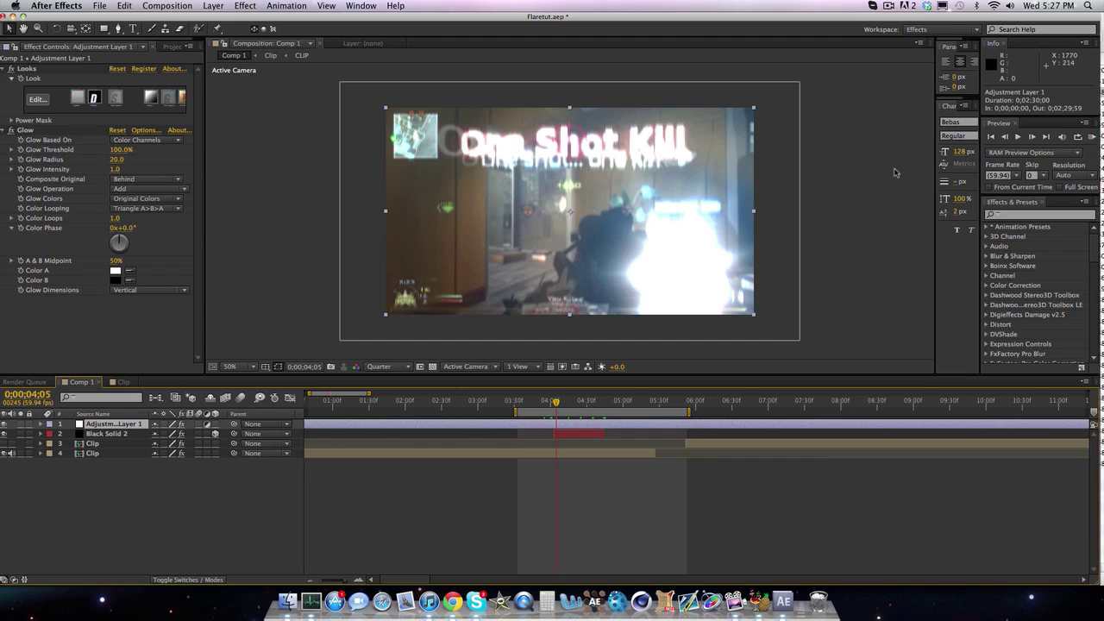
click(1092, 136)
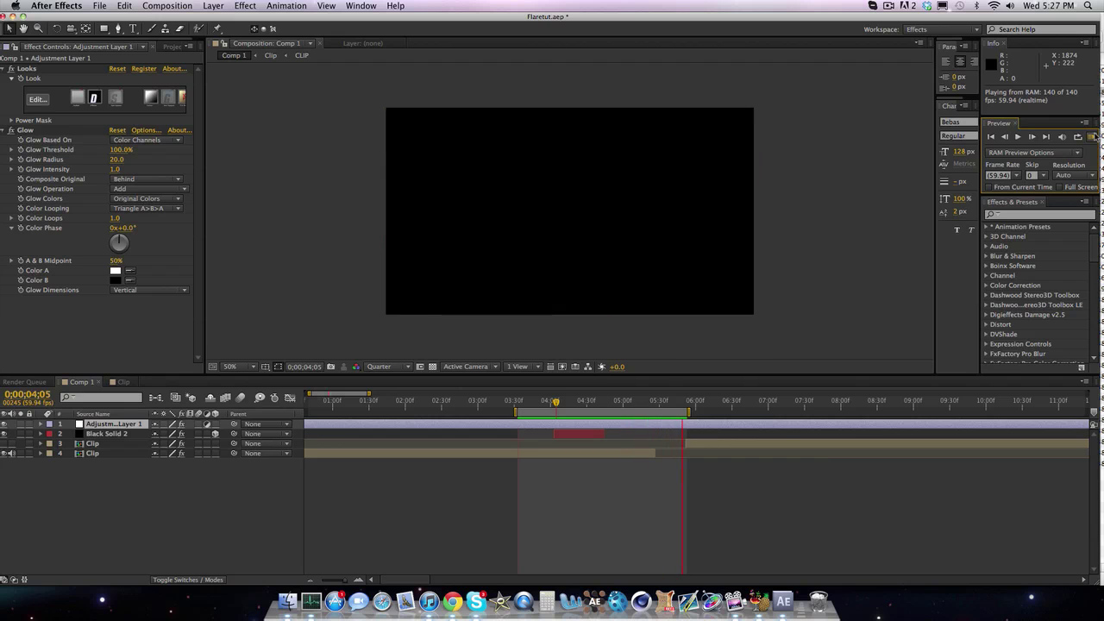
key(space)
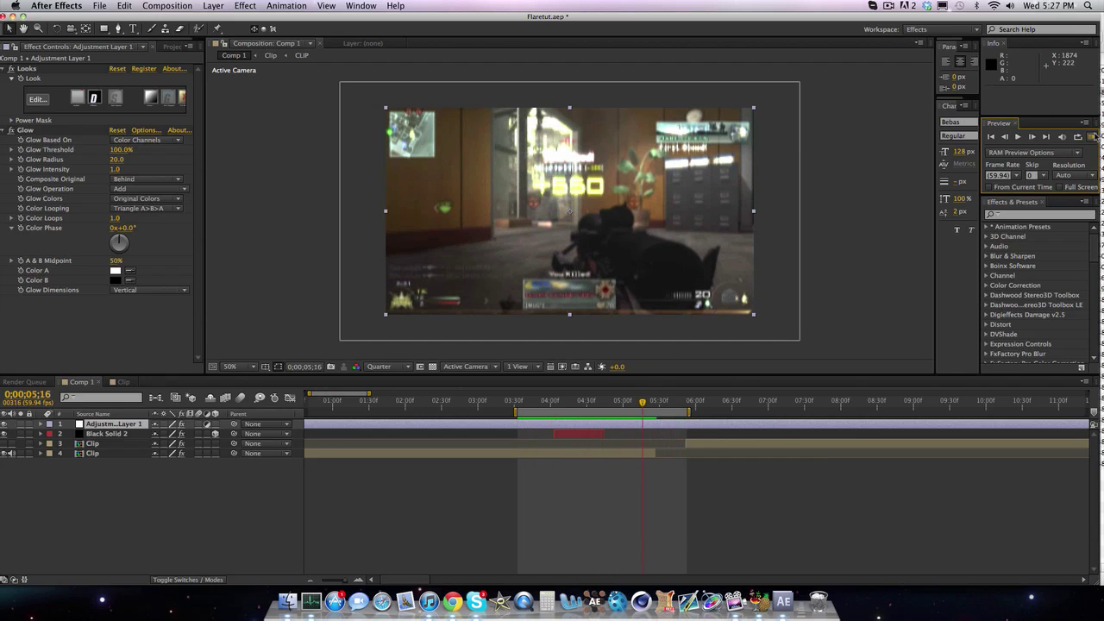
click(576, 402)
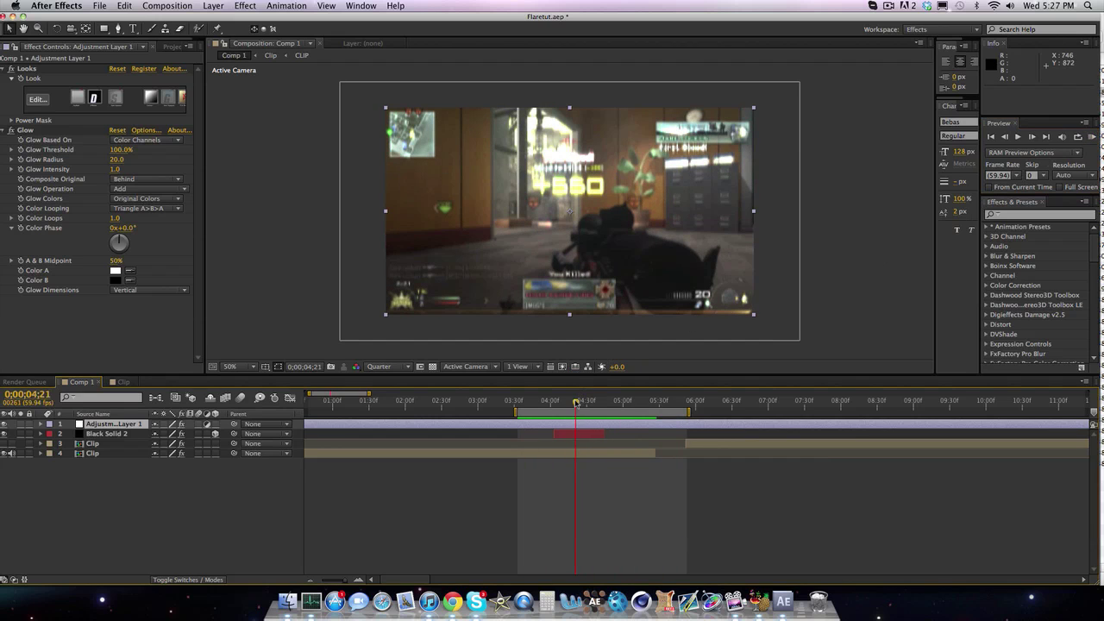
drag(576, 401, 557, 402)
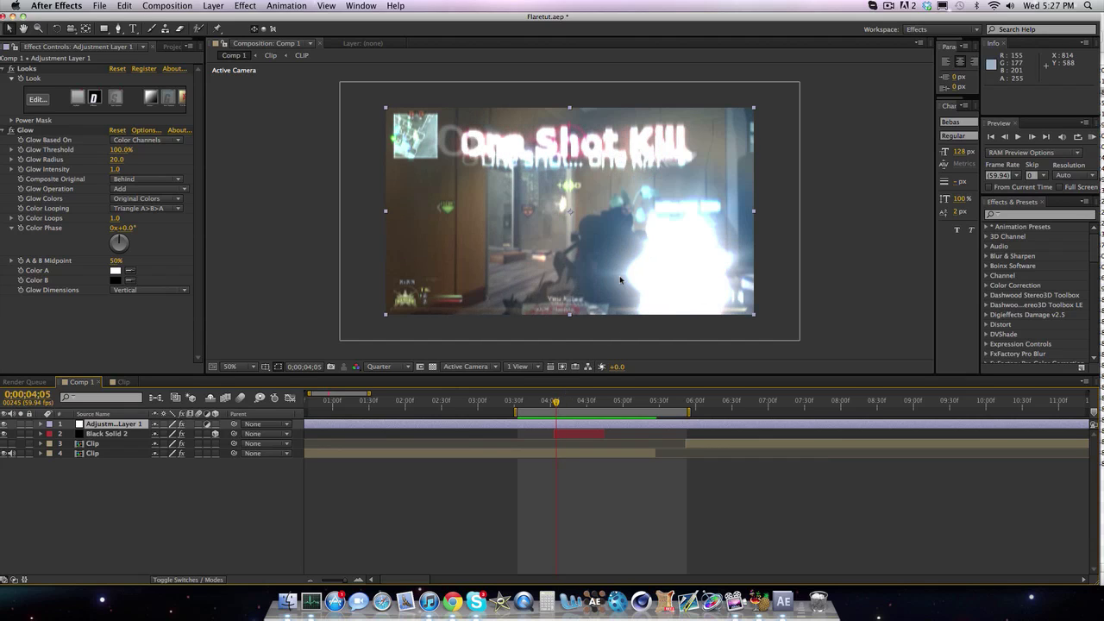
click(553, 402)
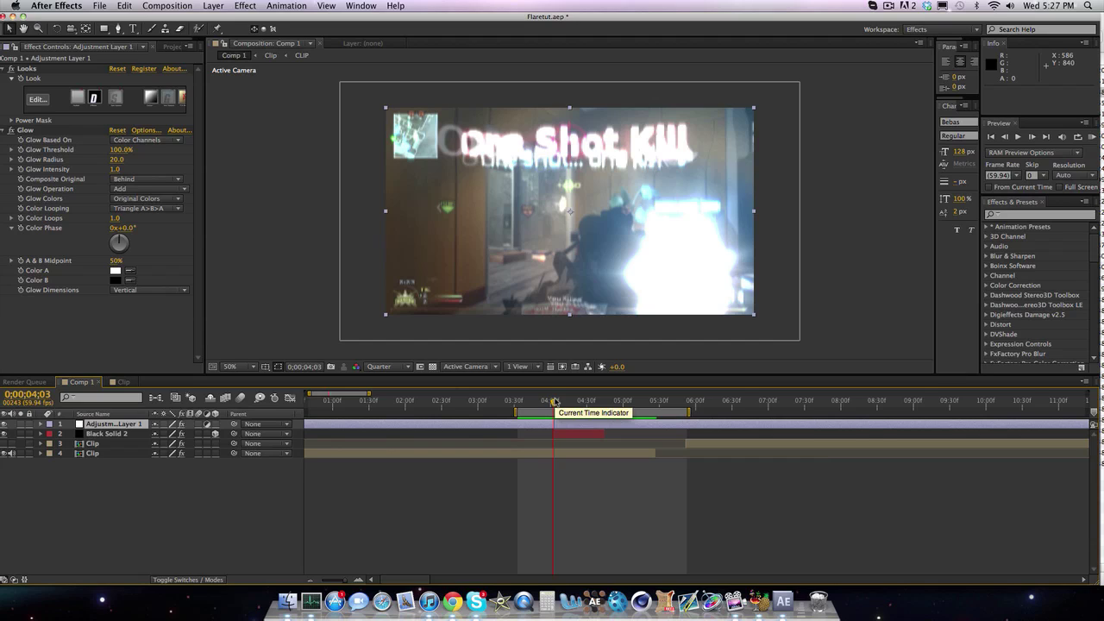
click(688, 283)
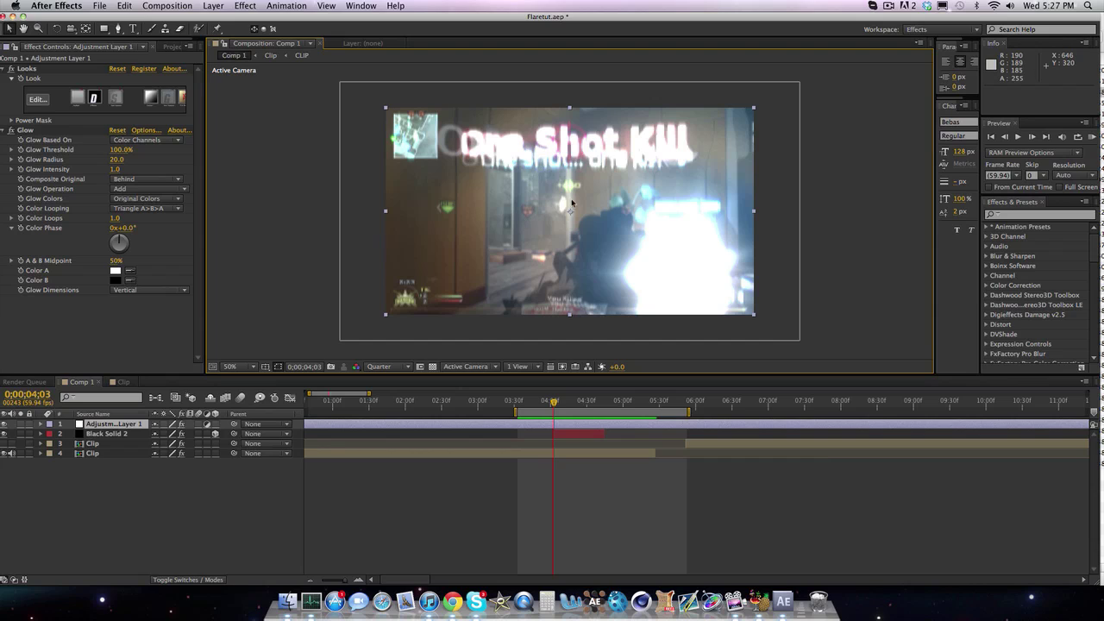
click(586, 434)
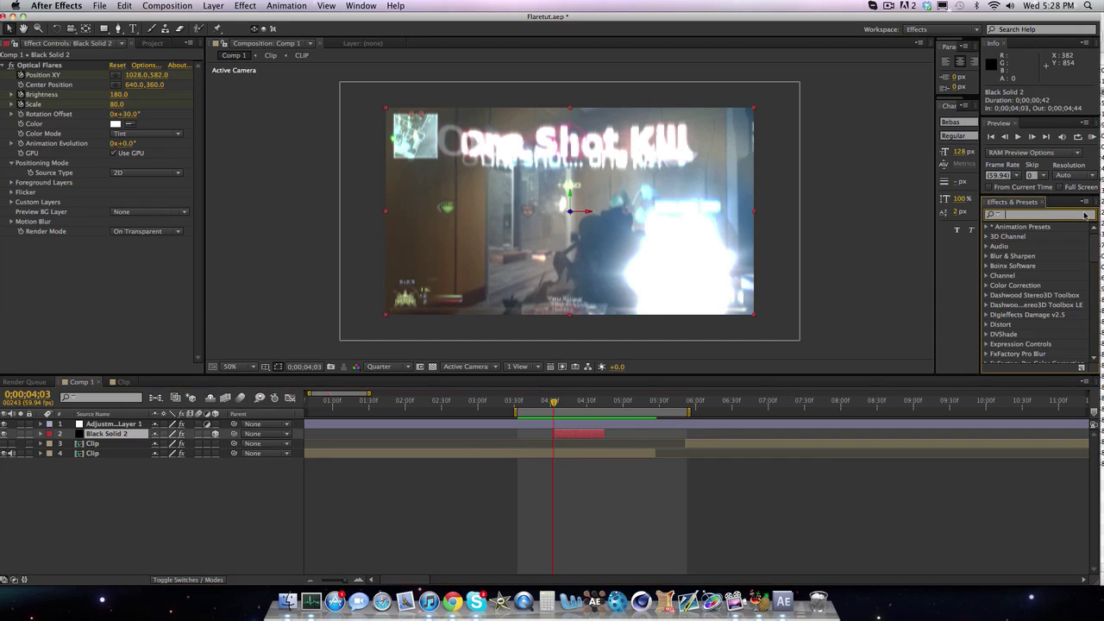
- Apply the Twitch effect to Black Solid 2 and enable Light flicker
click(1085, 215)
text(twitch)
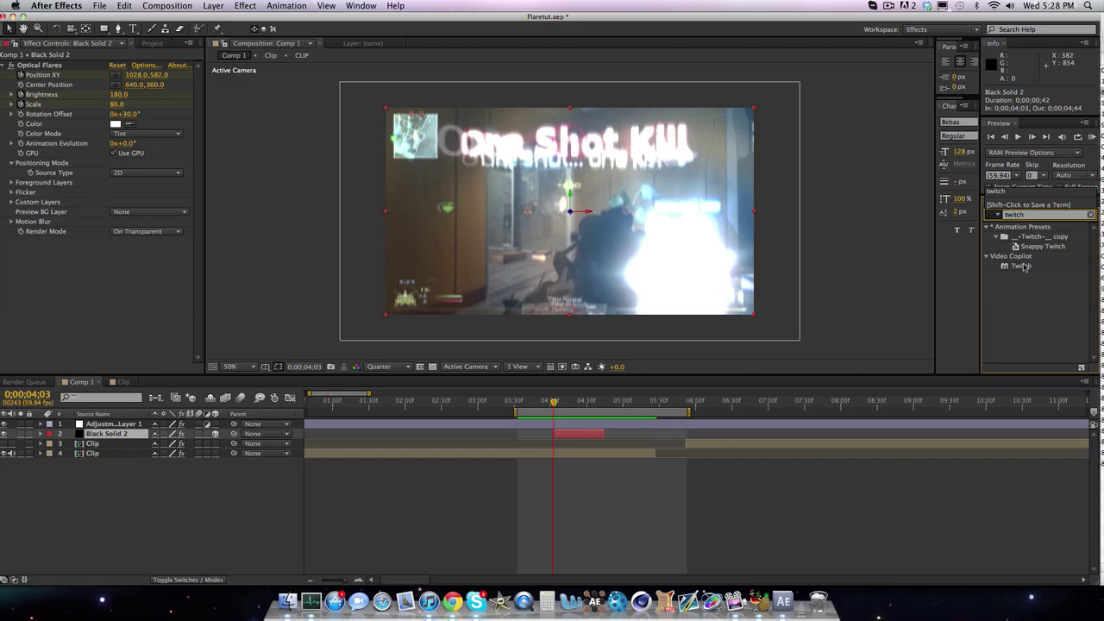
drag(1021, 266, 40, 276)
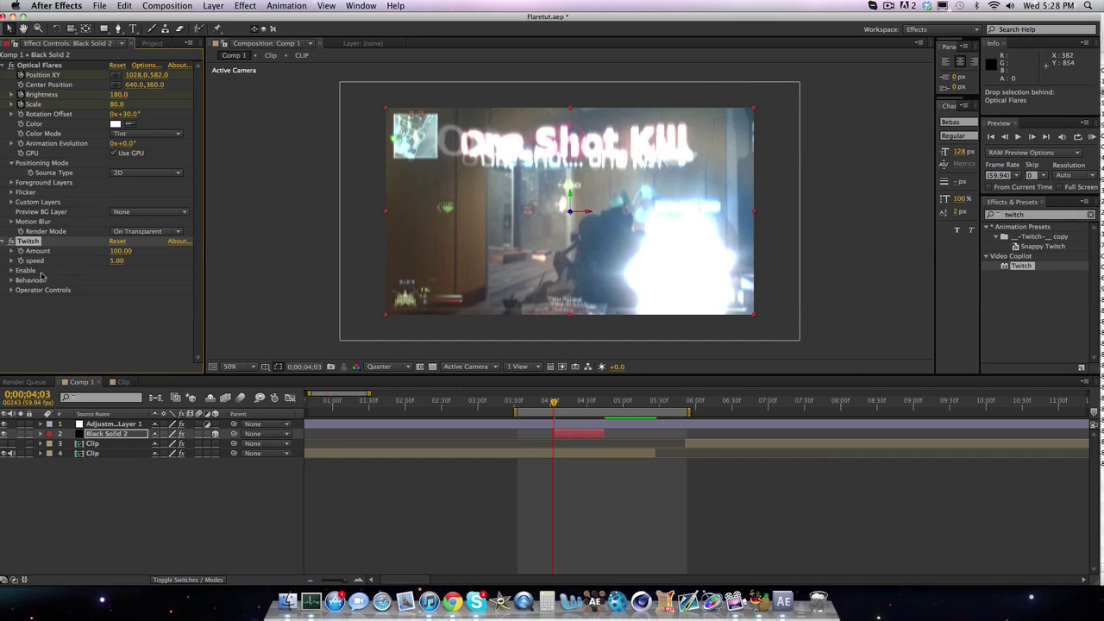
click(113, 262)
key(Return)
click(12, 270)
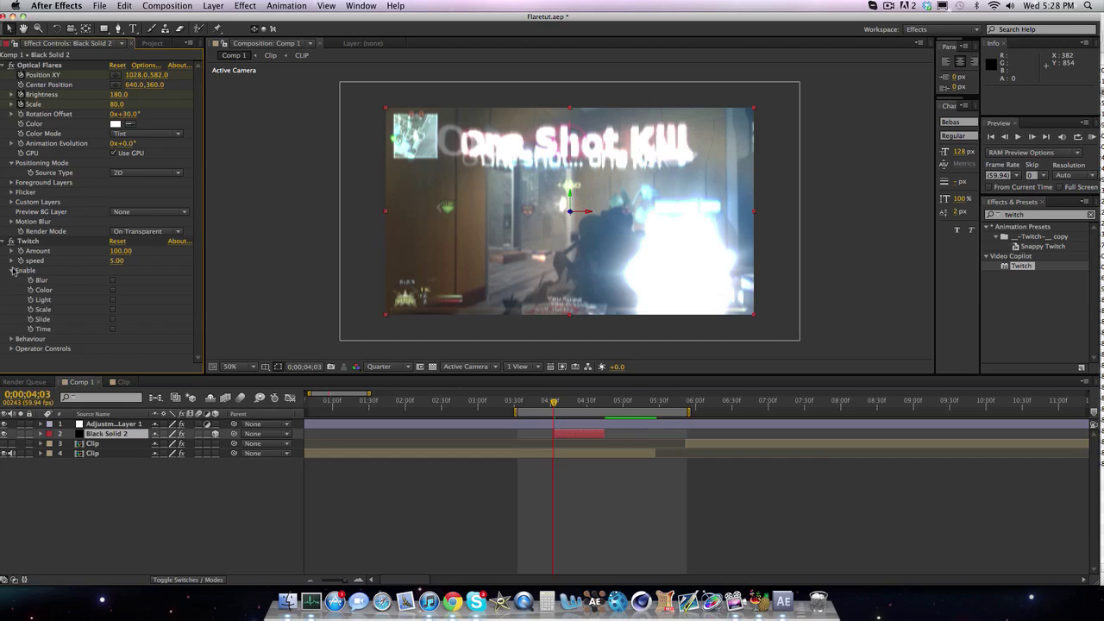
click(113, 299)
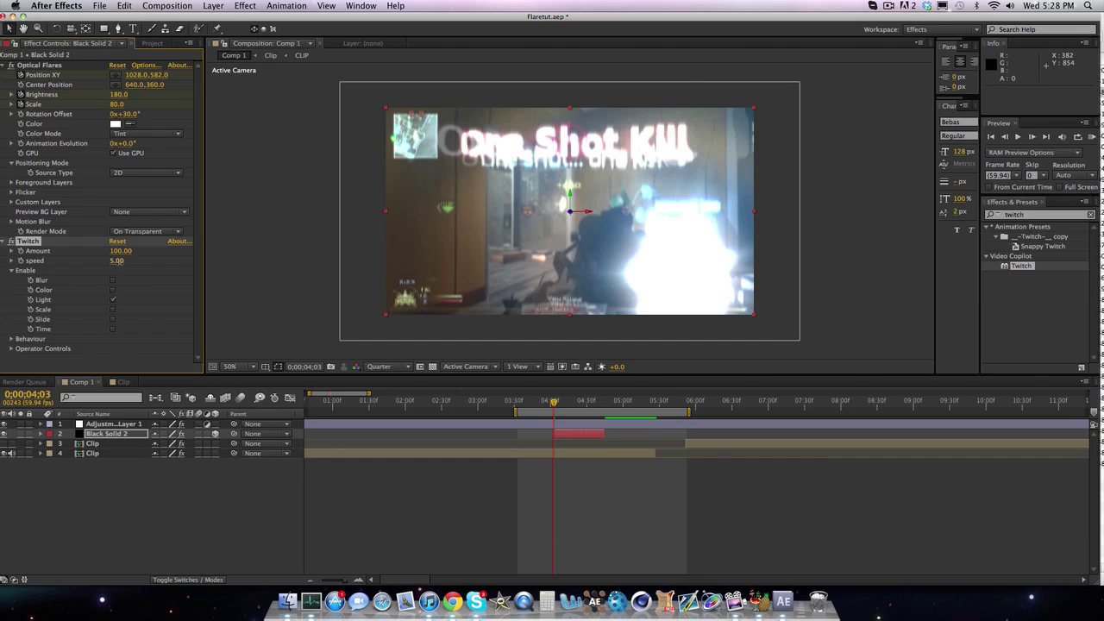
- Set Twitch speed to 4 and Amount to 20
click(117, 262)
text(20)
key(Return)
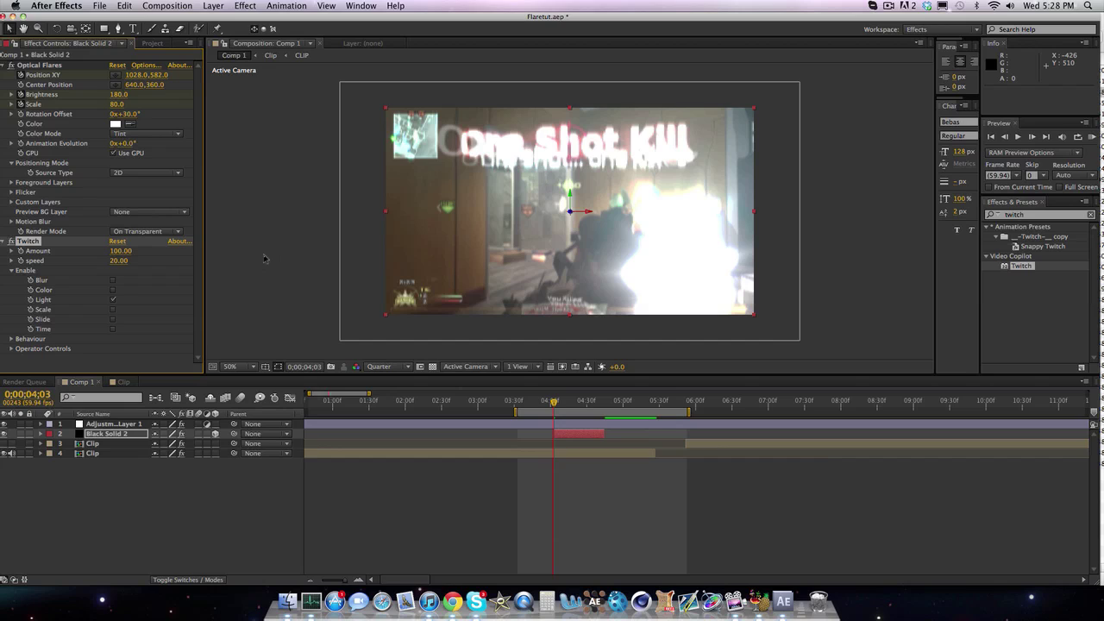
click(118, 260)
text(4)
key(Return)
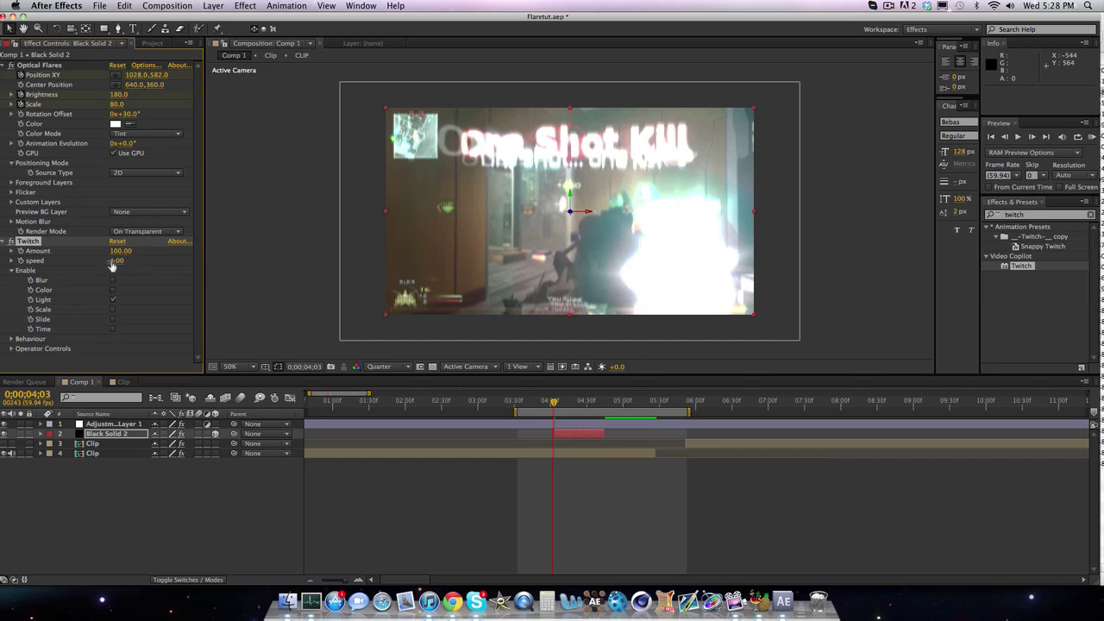
click(119, 251)
text(20)
key(Return)
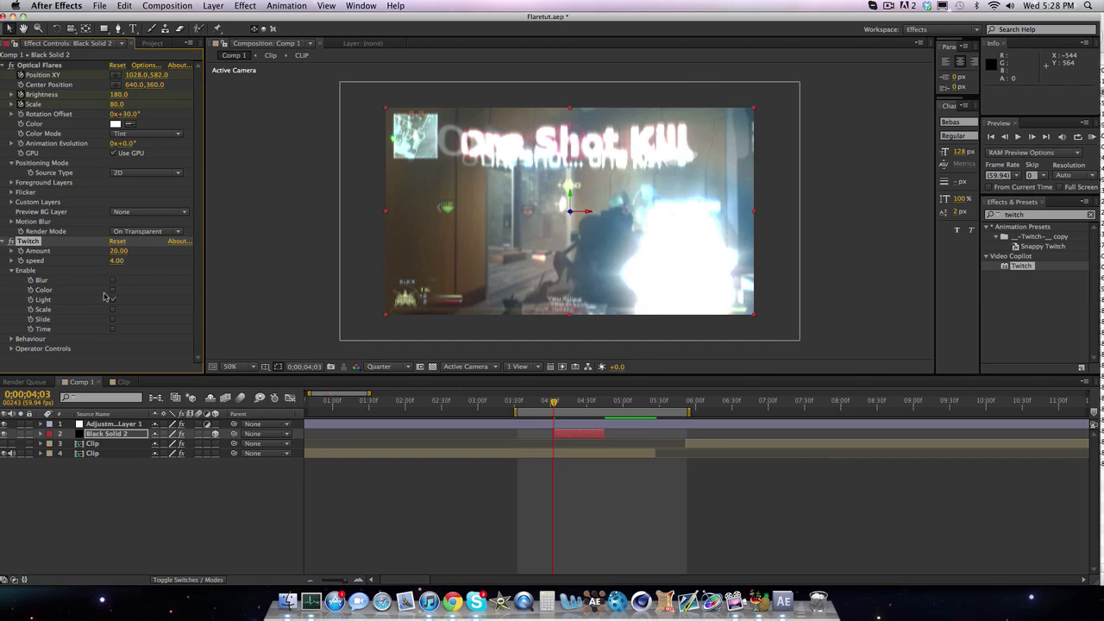
- Set the Light operator to 2 Light Twitches and Light Amount 25, then RAM preview
click(12, 348)
scroll(14, 349, down, 2)
click(21, 338)
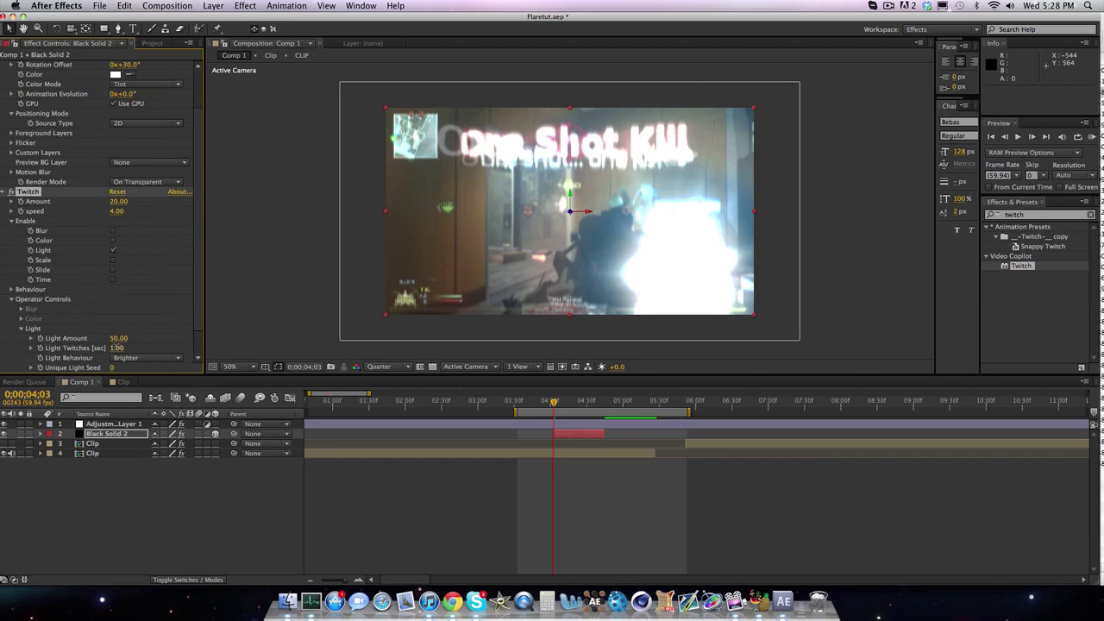
click(116, 347)
text(2)
key(Return)
click(119, 338)
text(25)
key(Return)
click(1091, 135)
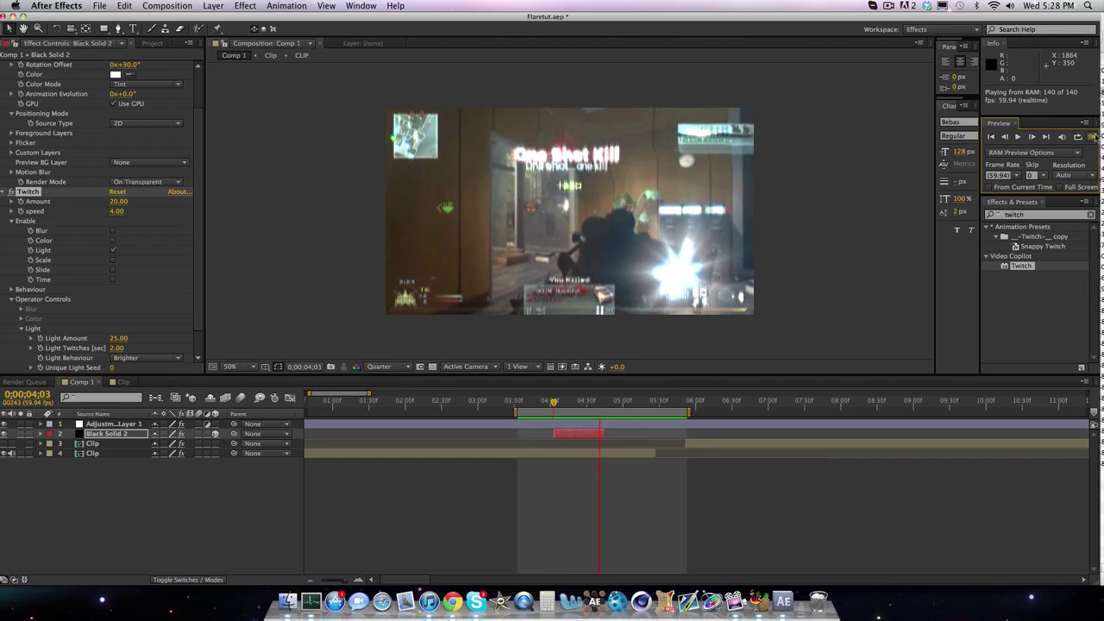
click(1016, 198)
click(588, 404)
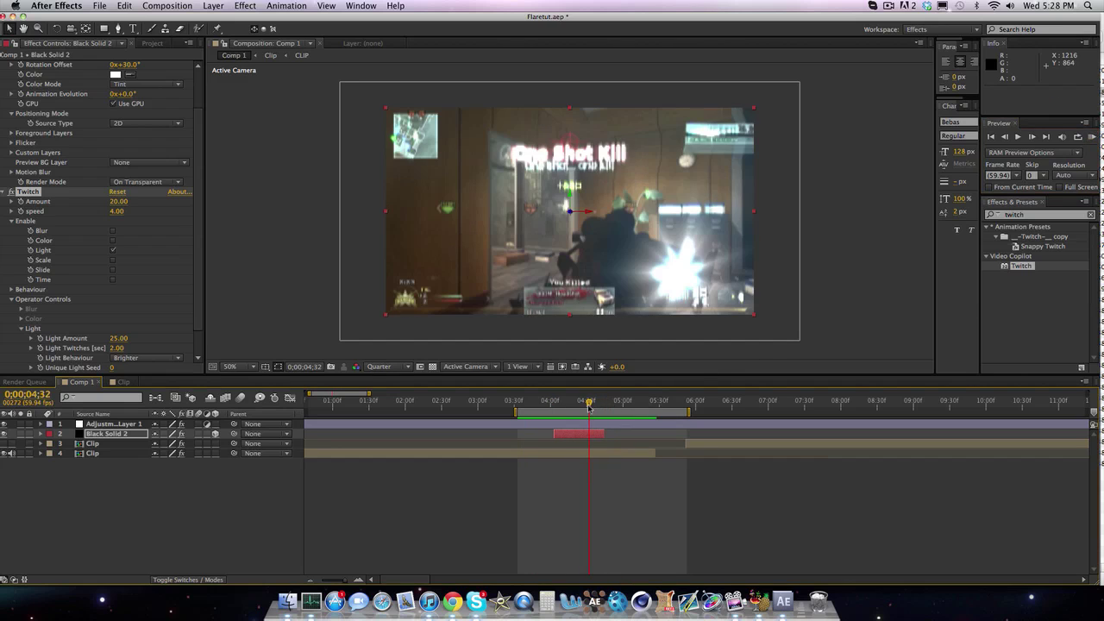
key(Page_Up)
key(Page_Up)
key(Page_Up)
key(Page_Up)
key(Page_Up)
key(Page_Up)
key(Page_Up)
key(Page_Up)
key(Page_Up)
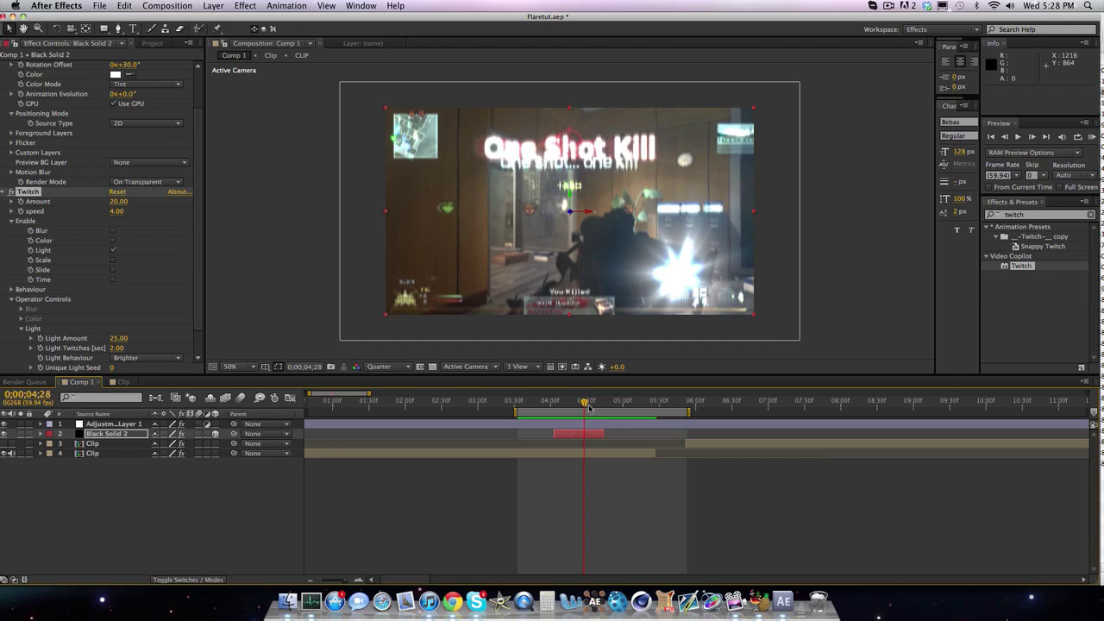
key(Page_Down)
key(Page_Down)
key(Page_Down)
key(Page_Down)
key(Page_Down)
key(Page_Down)
key(Page_Down)
key(Page_Down)
key(Page_Down)
key(Page_Down)
key(Page_Down)
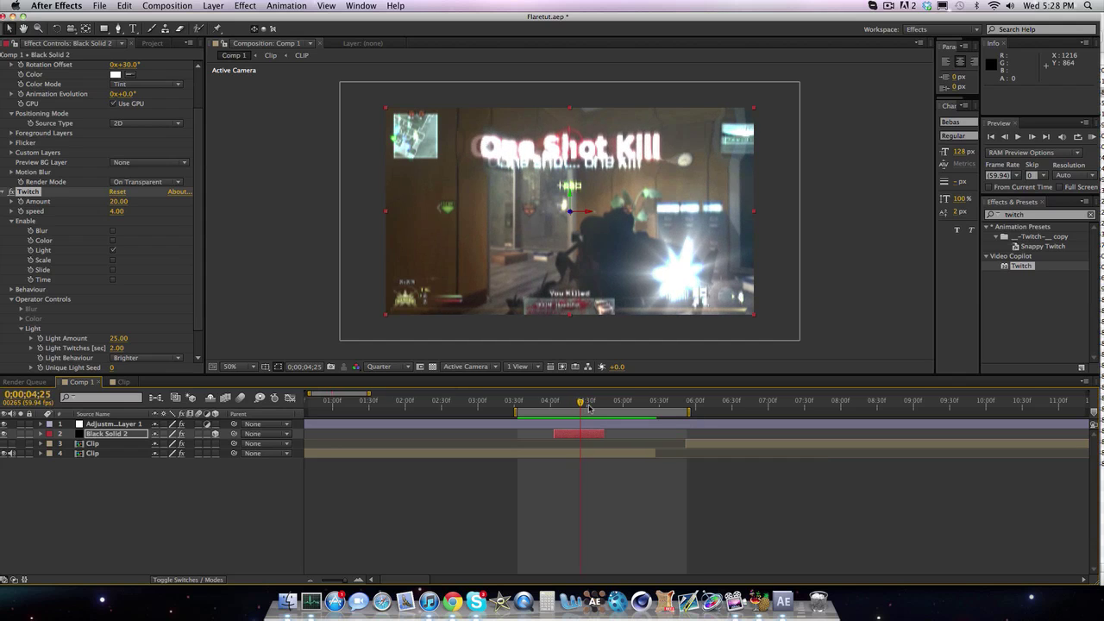
key(Page_Down)
key(Page_Down)
key(Page_Down)
key(Page_Down)
key(Page_Down)
key(Page_Down)
key(Page_Down)
key(Page_Down)
key(Page_Down)
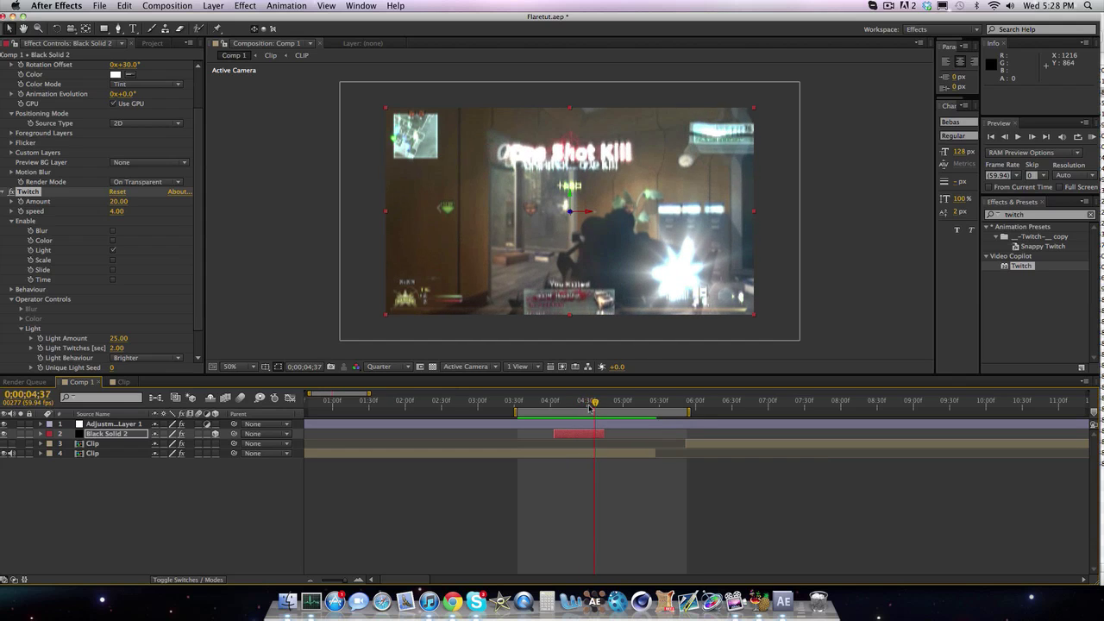
key(Page_Up)
key(Page_Up)
key(Page_Up)
key(Page_Up)
key(Page_Up)
key(Page_Up)
key(Page_Up)
key(Page_Up)
key(Page_Up)
key(Page_Up)
key(Page_Up)
key(Page_Up)
key(Page_Up)
key(Page_Up)
key(Page_Up)
key(Page_Up)
key(Page_Up)
key(Page_Up)
key(Page_Up)
key(Page_Up)
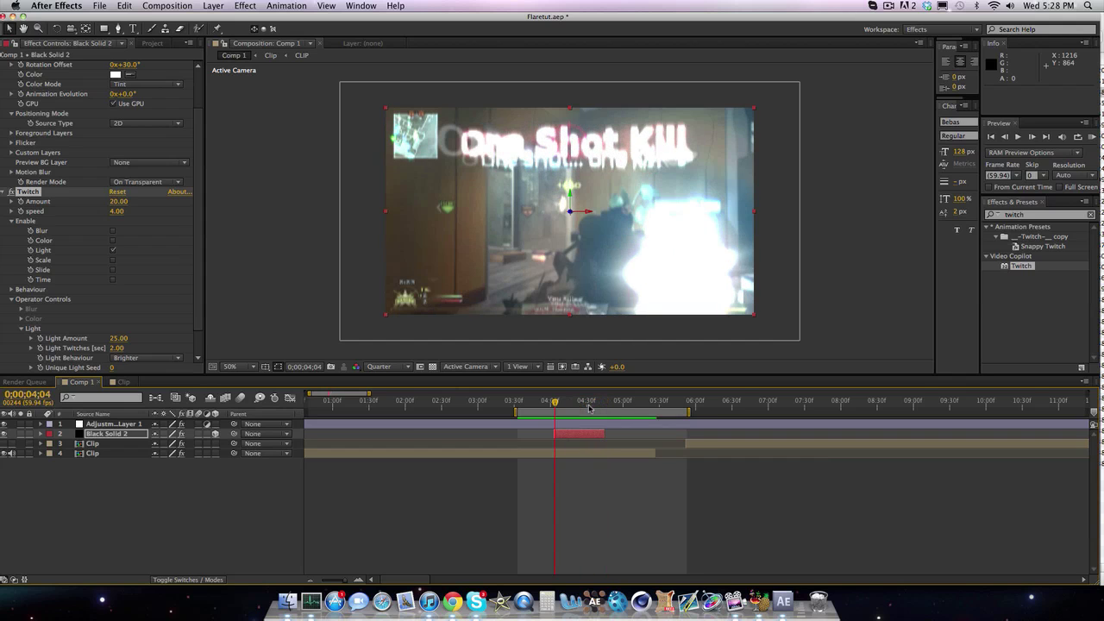
key(Page_Up)
key(Page_Up)
key(Page_Up)
key(Page_Down)
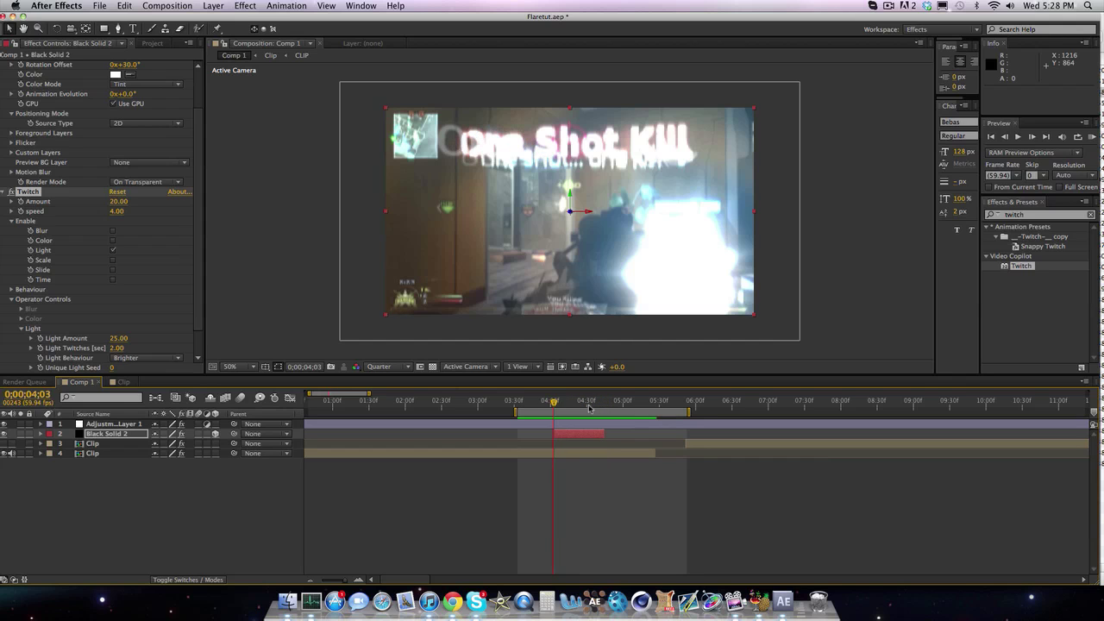